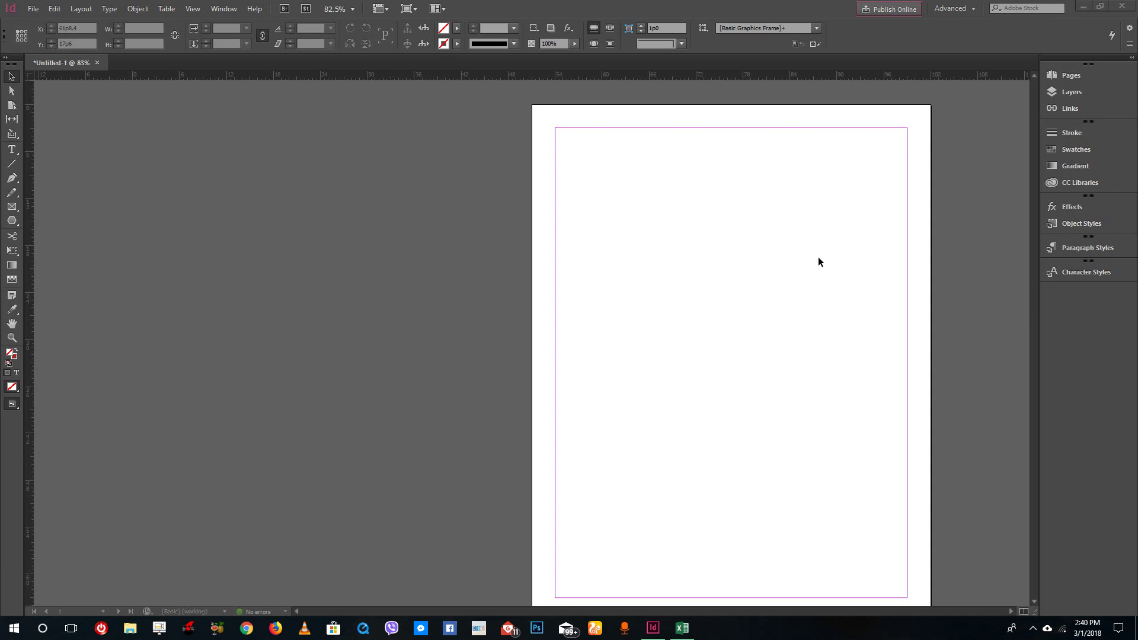
Step: Draw a text frame at the left page's top margin reading 'Turtotube Heading 1'
{"action": "scroll", "coordinate": [861, 247], "scroll_direction": "down", "scroll_amount": 15}
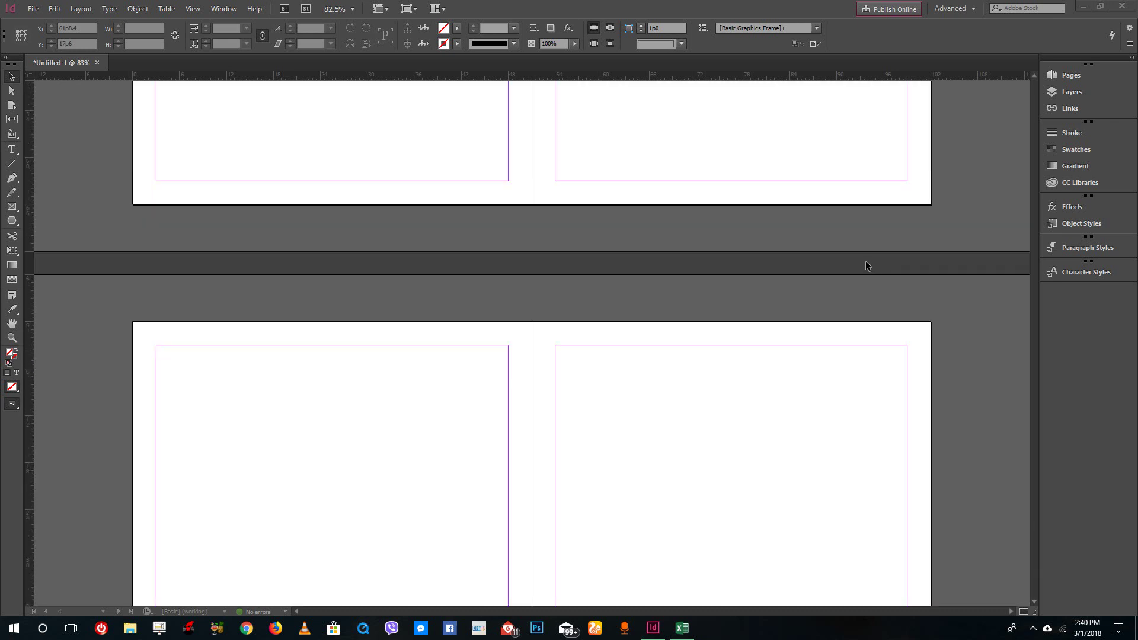
{"action": "scroll", "coordinate": [866, 267], "scroll_direction": "up", "scroll_amount": 15}
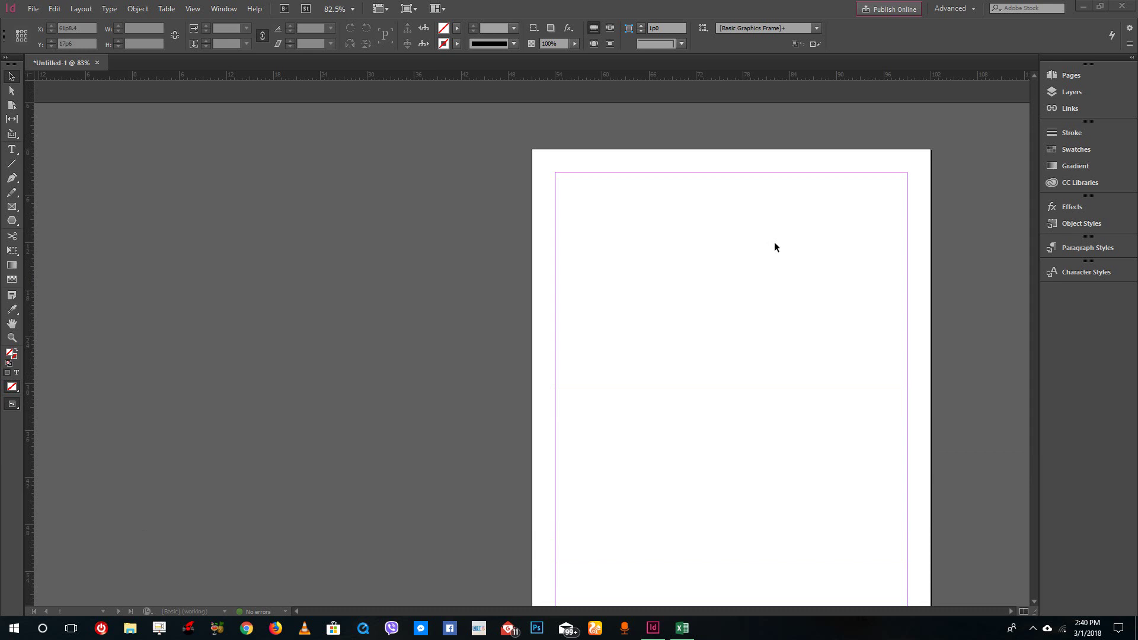
{"action": "scroll", "coordinate": [815, 338], "scroll_direction": "down", "scroll_amount": 6}
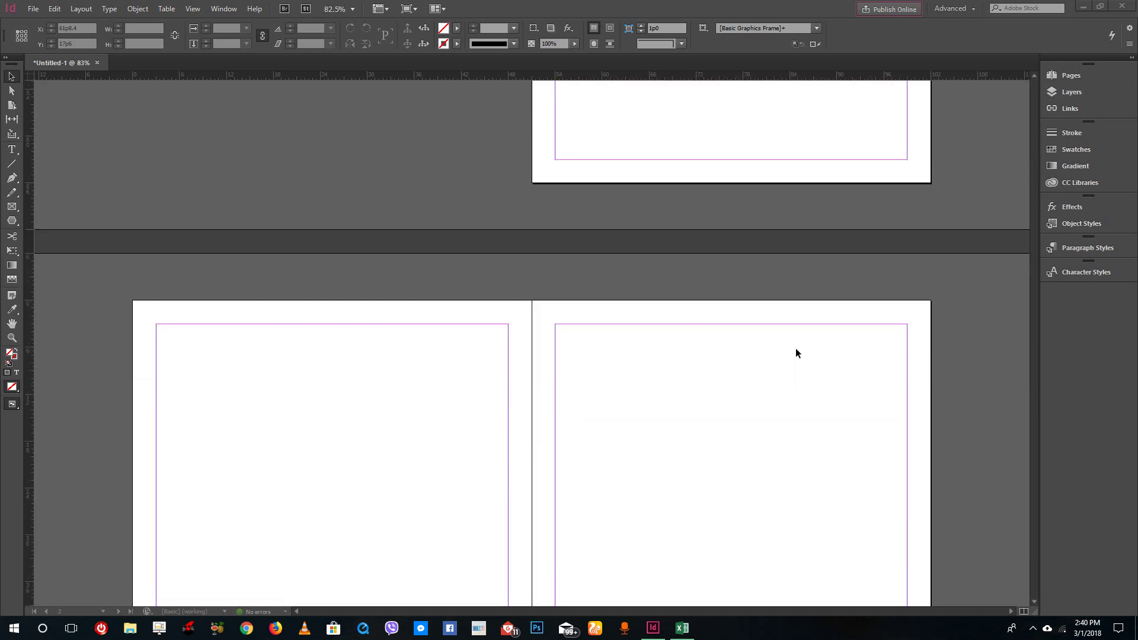
{"action": "scroll", "coordinate": [96, 206], "scroll_direction": "down", "scroll_amount": 3}
{"action": "left_click", "coordinate": [12, 149]}
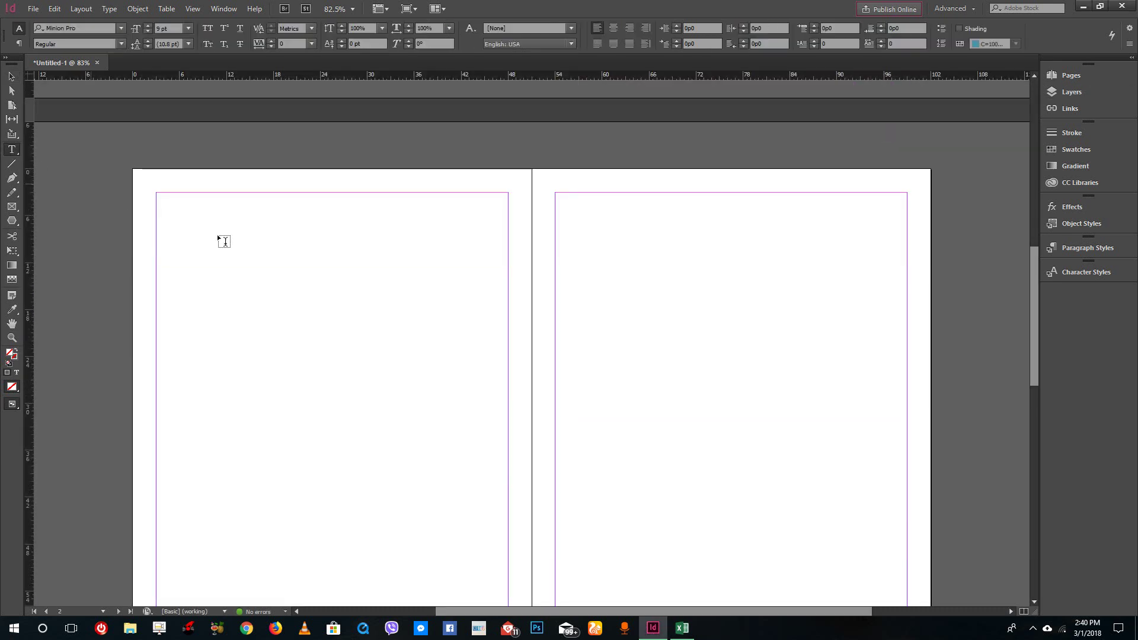
{"action": "left_click_drag", "start_coordinate": [159, 196], "coordinate": [397, 215]}
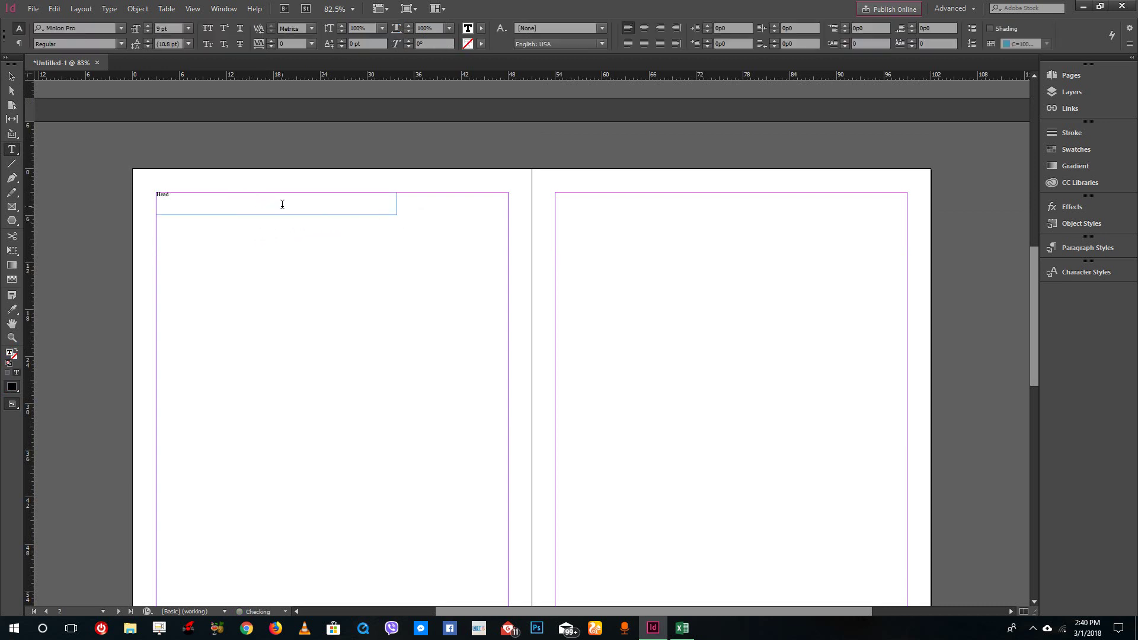
{"action": "key", "text": "ctrl+a"}
{"action": "type", "text": "Tur"}
{"action": "key", "text": "ctrl+a"}
Step: Paste copies of the heading frame at the top and middle of the right page
{"action": "left_click", "coordinate": [228, 199]}
{"action": "left_click", "coordinate": [11, 76]}
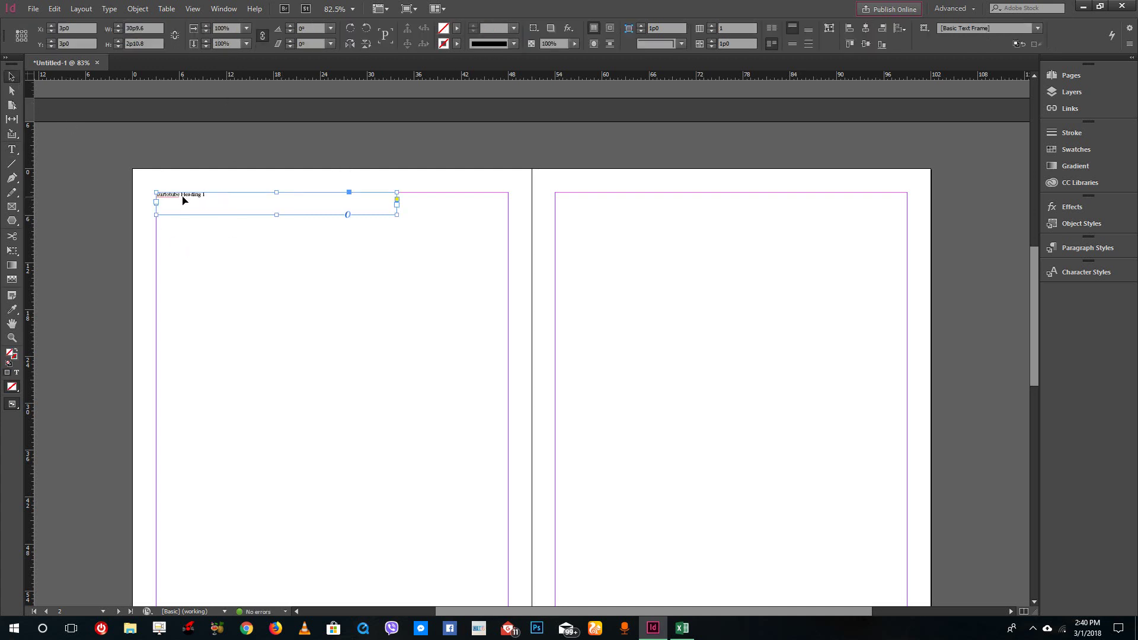
{"action": "key", "text": "ctrl+v"}
{"action": "left_click_drag", "start_coordinate": [446, 359], "coordinate": [585, 195]}
{"action": "key", "text": "ctrl+v"}
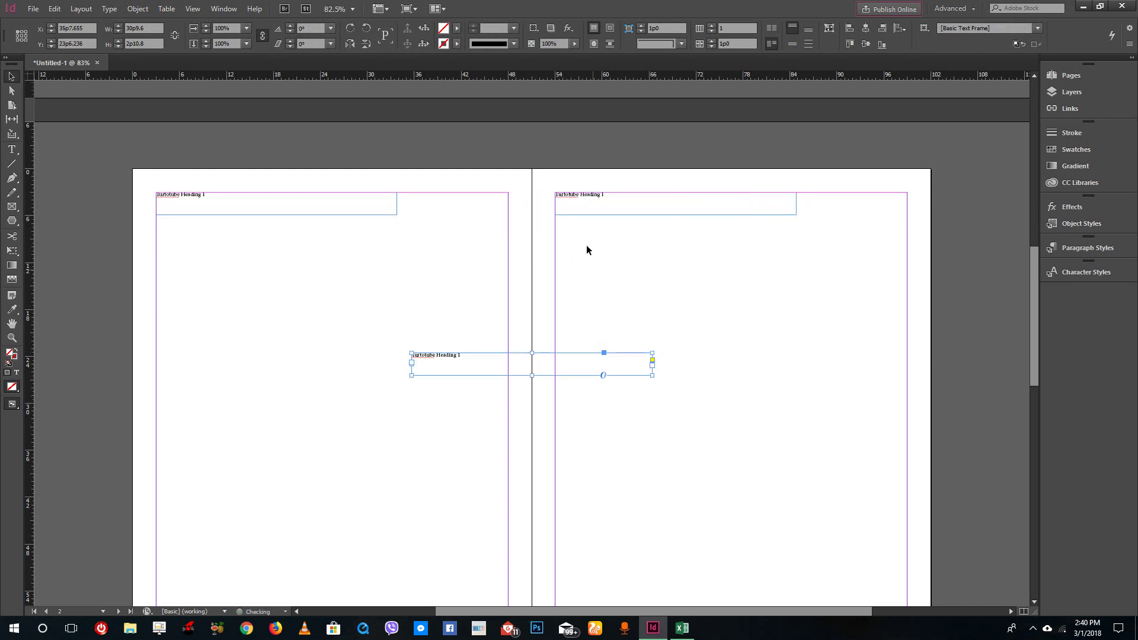
{"action": "left_click_drag", "start_coordinate": [434, 361], "coordinate": [579, 430]}
{"action": "left_click", "coordinate": [199, 205]}
{"action": "key", "text": "ctrl+v"}
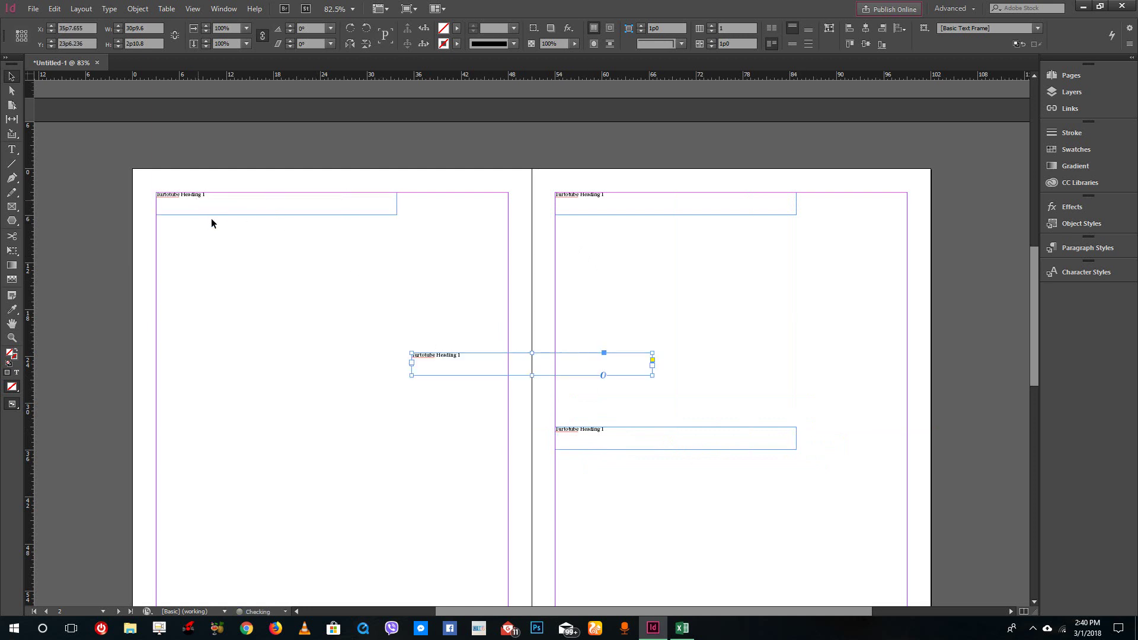
Step: Place a copy below the left heading and change it to 'Turtotube Sub Heading 1'
{"action": "left_click_drag", "start_coordinate": [439, 363], "coordinate": [183, 244]}
{"action": "double_click", "coordinate": [196, 236]}
{"action": "left_click", "coordinate": [178, 237]}
{"action": "type", "text": "Sub"}
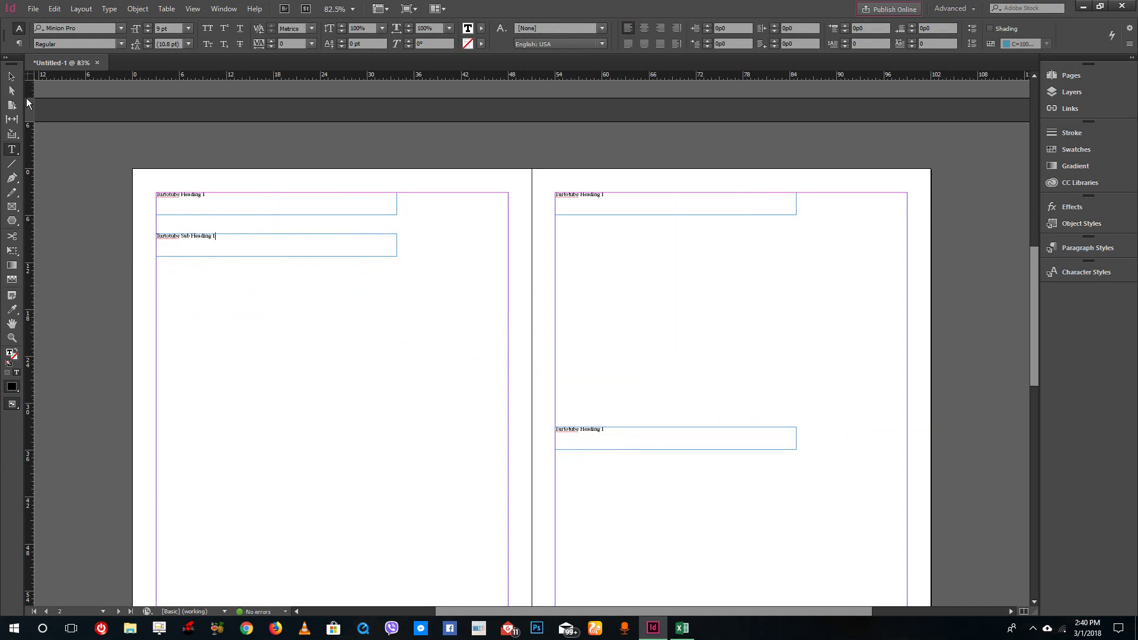
{"action": "left_click", "coordinate": [11, 76]}
{"action": "key", "text": "ctrl+c"}
Step: Add a third row on the left page reading 'Turtotube Sub Heading 2'
{"action": "key", "text": "ctrl+v"}
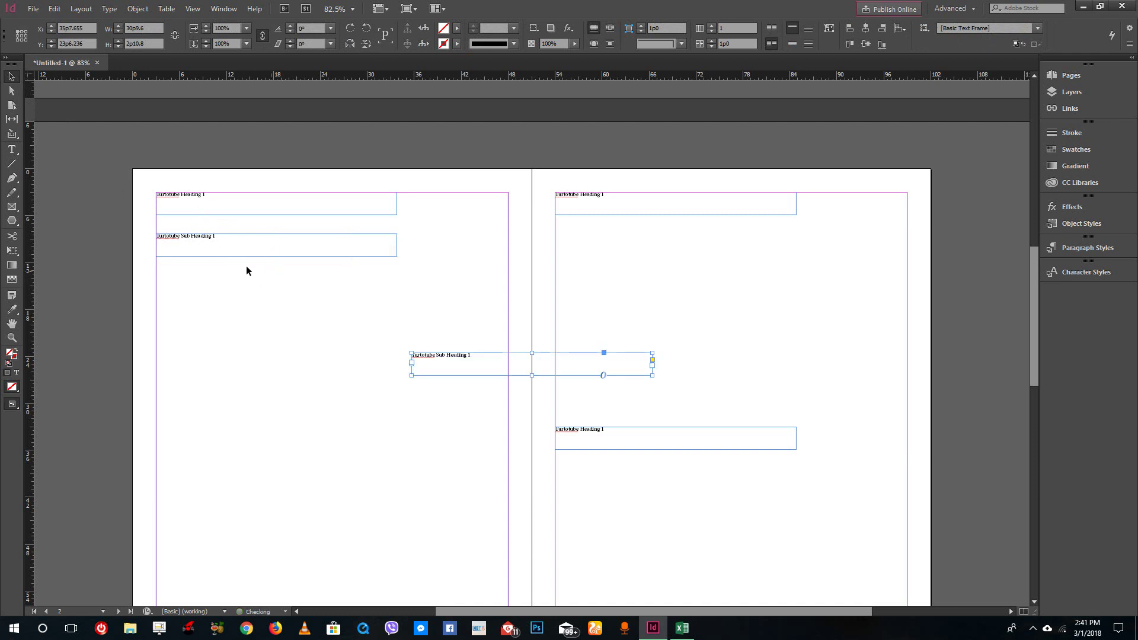
{"action": "left_click_drag", "start_coordinate": [423, 356], "coordinate": [171, 276]}
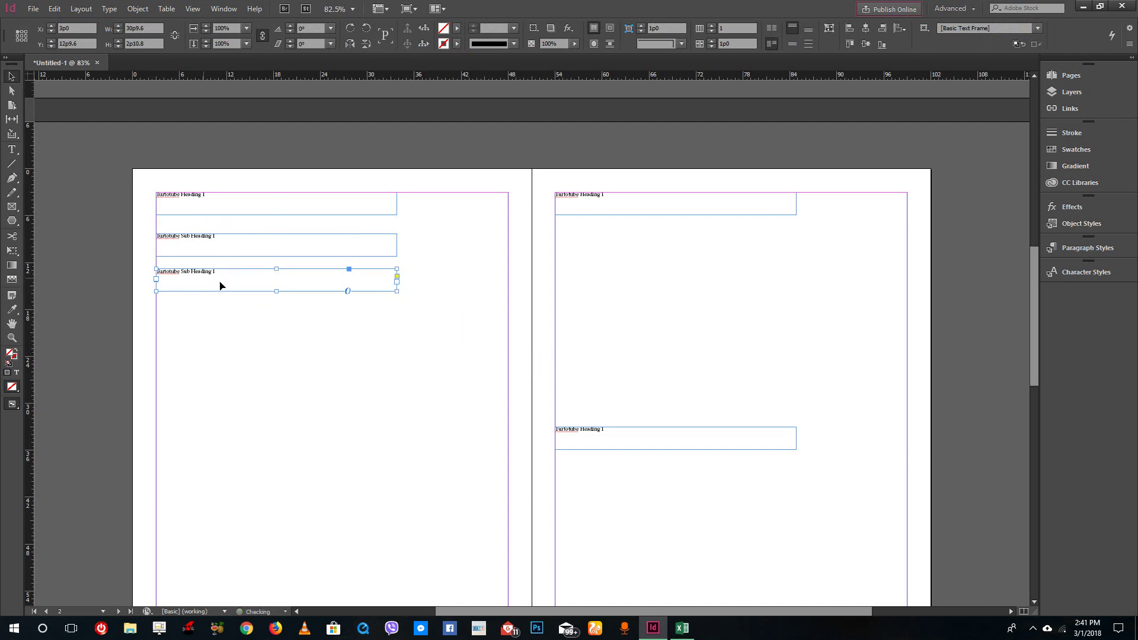
{"action": "double_click", "coordinate": [218, 272]}
{"action": "key", "text": "BackSpace"}
{"action": "type", "text": "2"}
{"action": "left_click", "coordinate": [12, 76]}
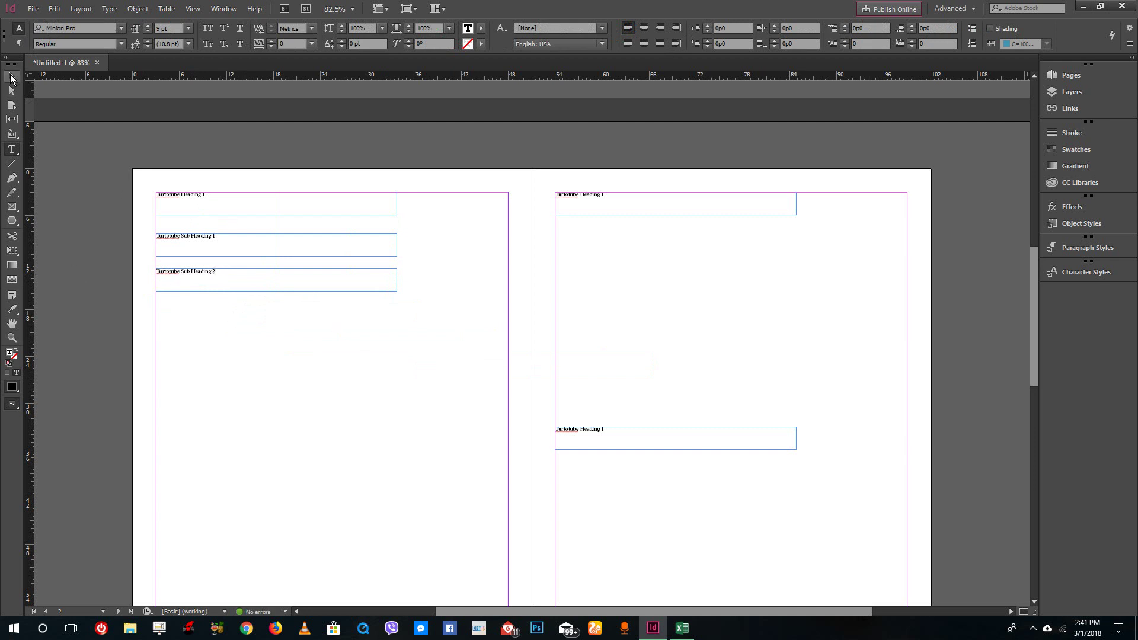
Step: Copy both sub-heading frames onto the right page beneath its headings
{"action": "left_click", "coordinate": [201, 250]}
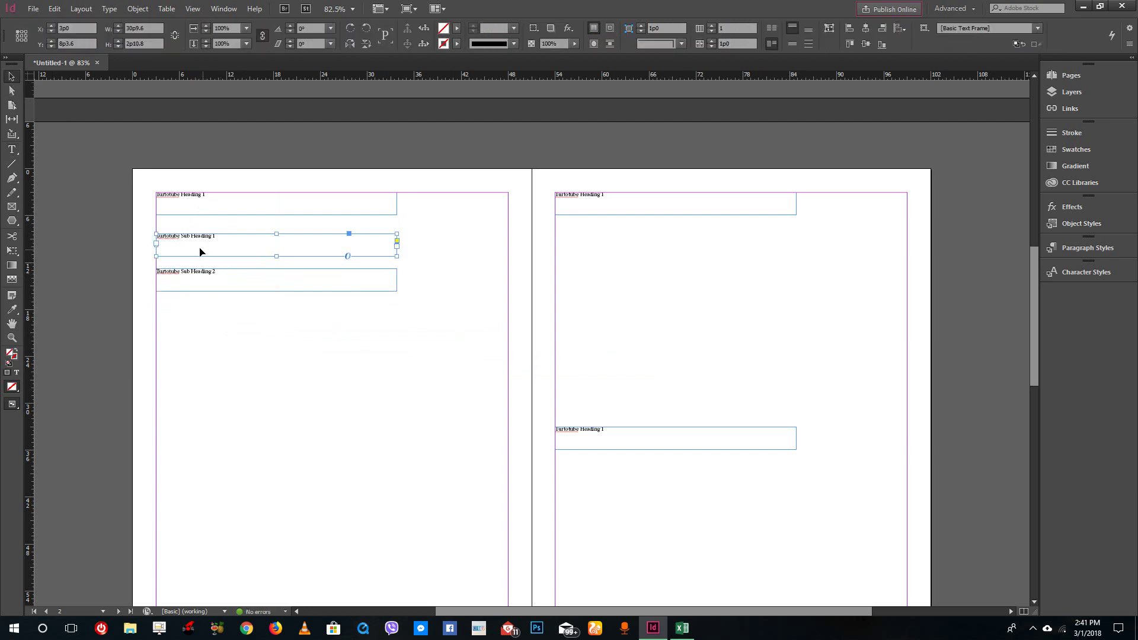
{"action": "left_click", "coordinate": [194, 272], "text": "shift"}
{"action": "left_click_drag", "start_coordinate": [196, 237], "coordinate": [585, 455]}
{"action": "left_click", "coordinate": [624, 391]}
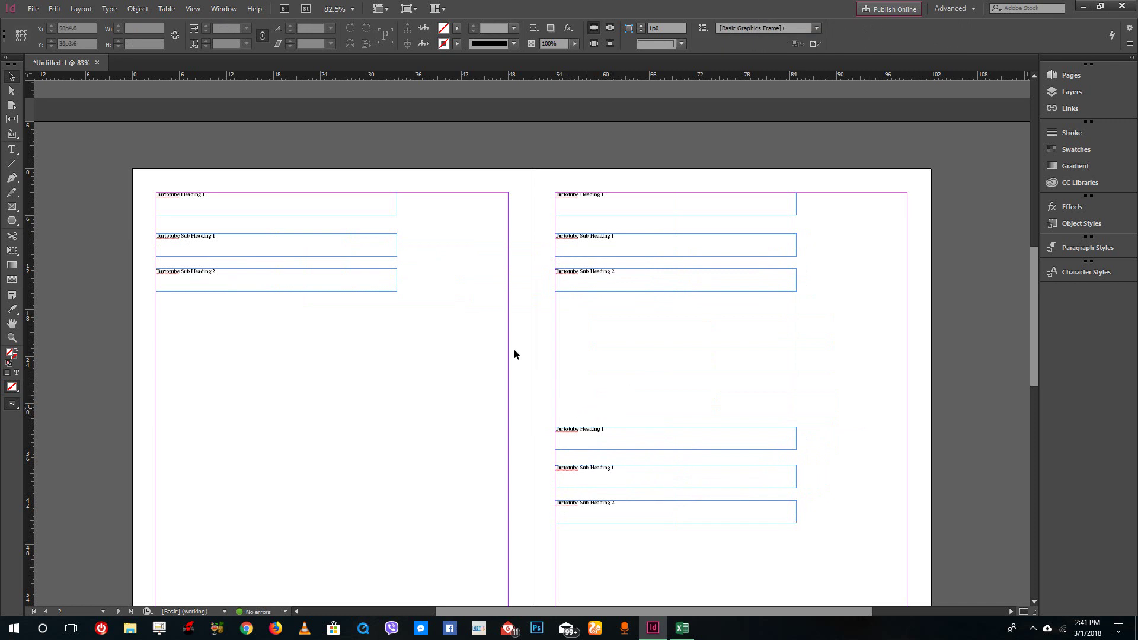
Step: Renumber the right-page headings to Turtotube Heading 2 and Turtotube Heading 3
{"action": "left_click", "coordinate": [216, 201]}
{"action": "left_click", "coordinate": [621, 199]}
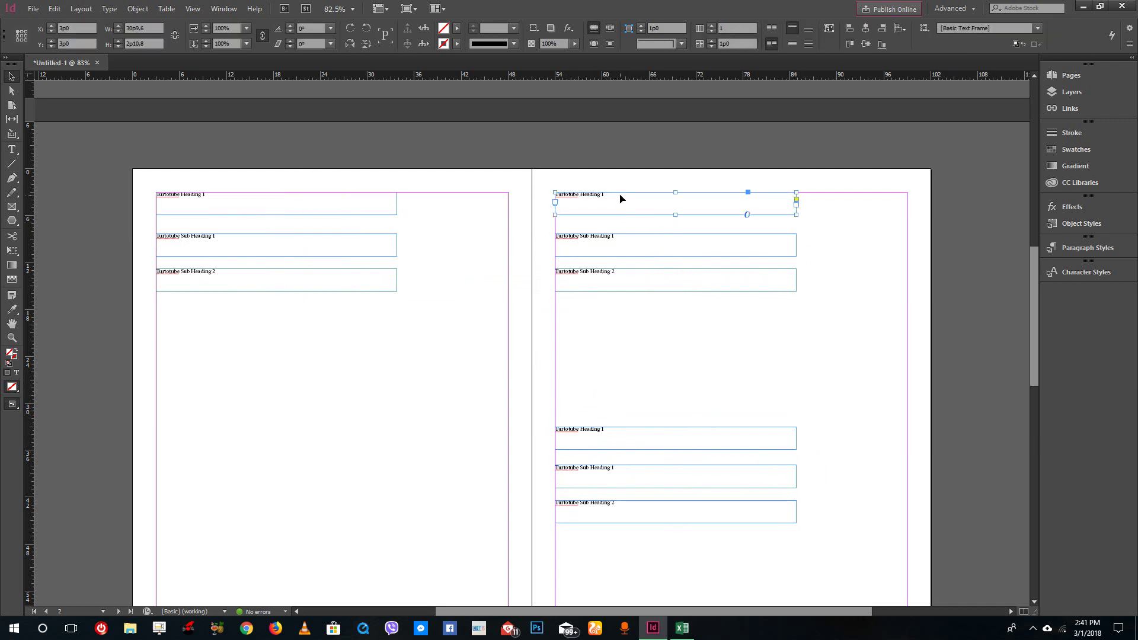
{"action": "key", "text": "t"}
{"action": "key", "text": "BackSpace"}
{"action": "type", "text": "2"}
{"action": "left_click", "coordinate": [634, 434]}
{"action": "key", "text": "BackSpace"}
{"action": "type", "text": "3"}
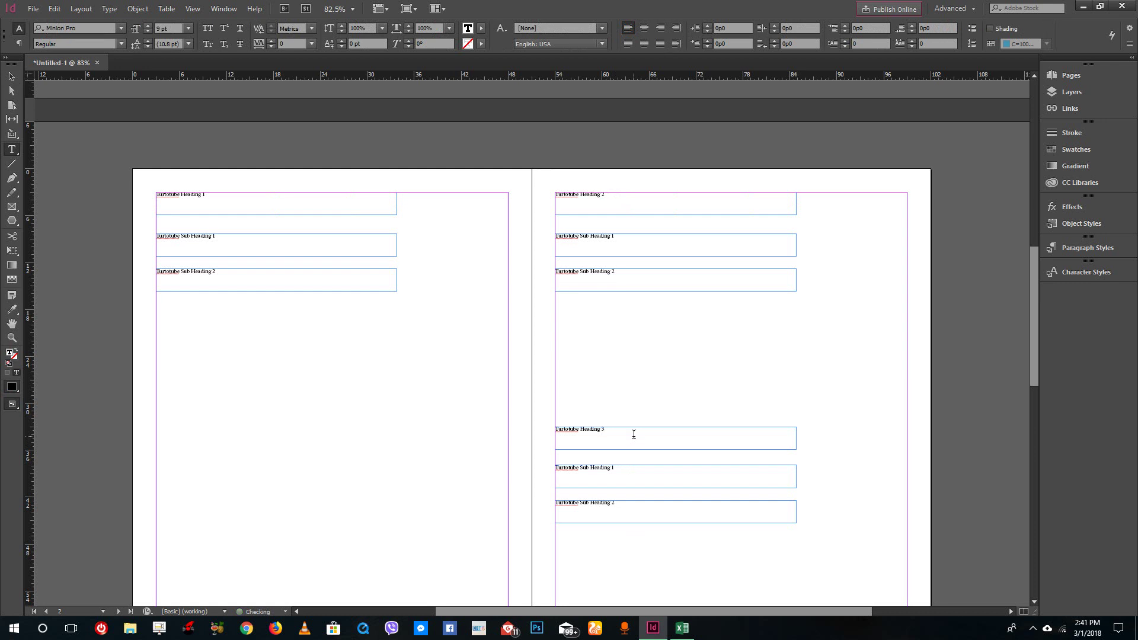
{"action": "left_click", "coordinate": [11, 76]}
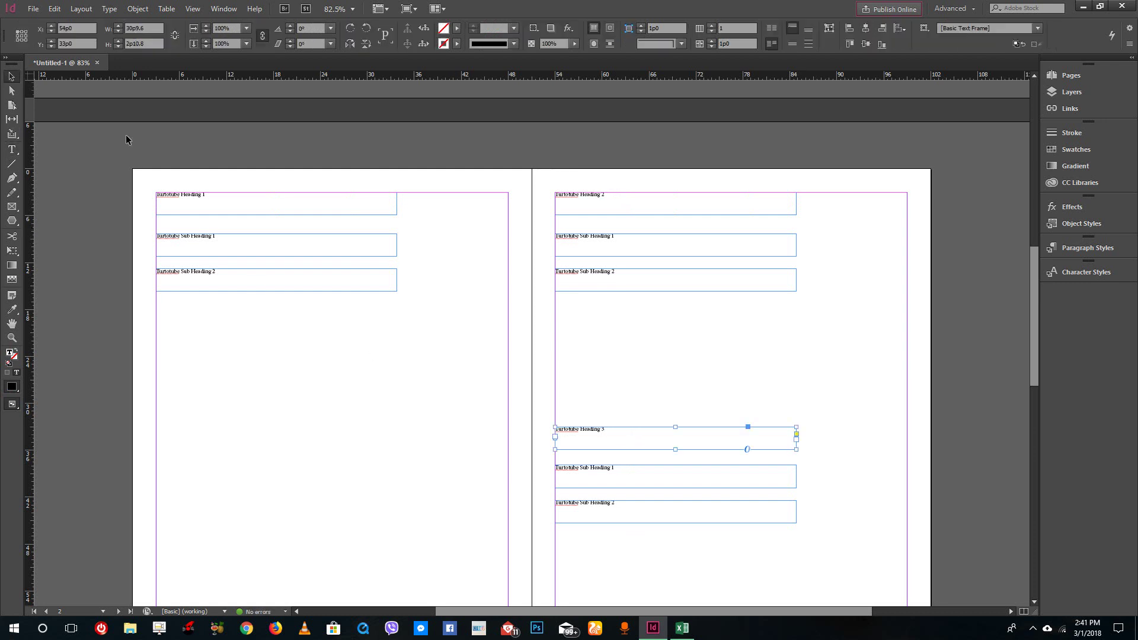
Step: With the Heading 1 frame selected, reapply the Advanced workspace and add a new paragraph style
{"action": "left_click", "coordinate": [354, 209]}
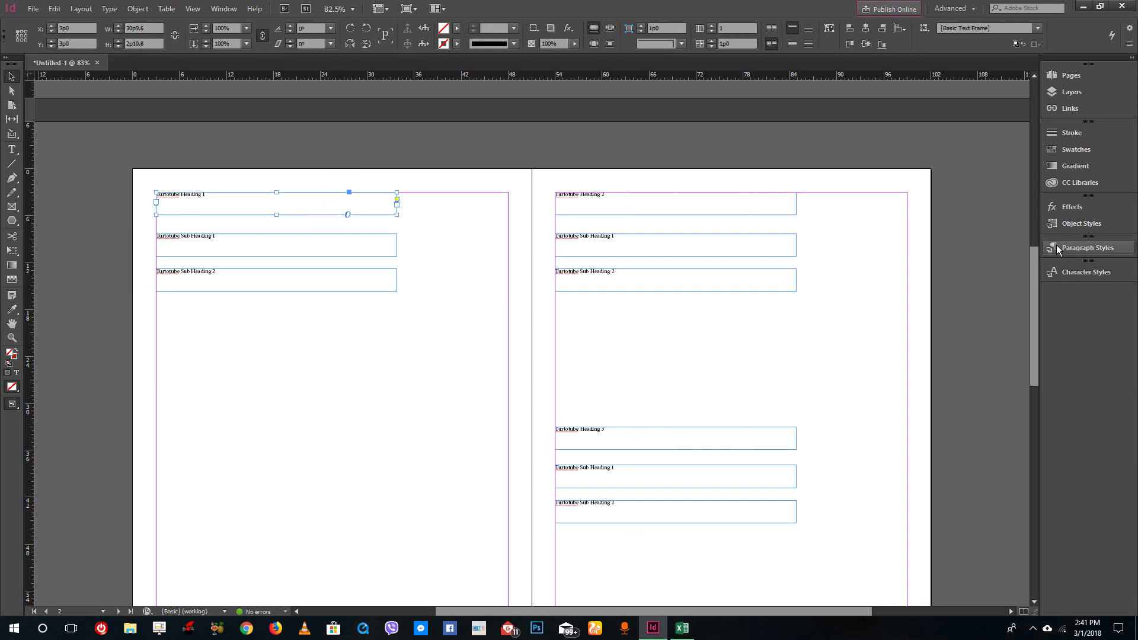
{"action": "left_click", "coordinate": [962, 9]}
{"action": "left_click", "coordinate": [966, 23]}
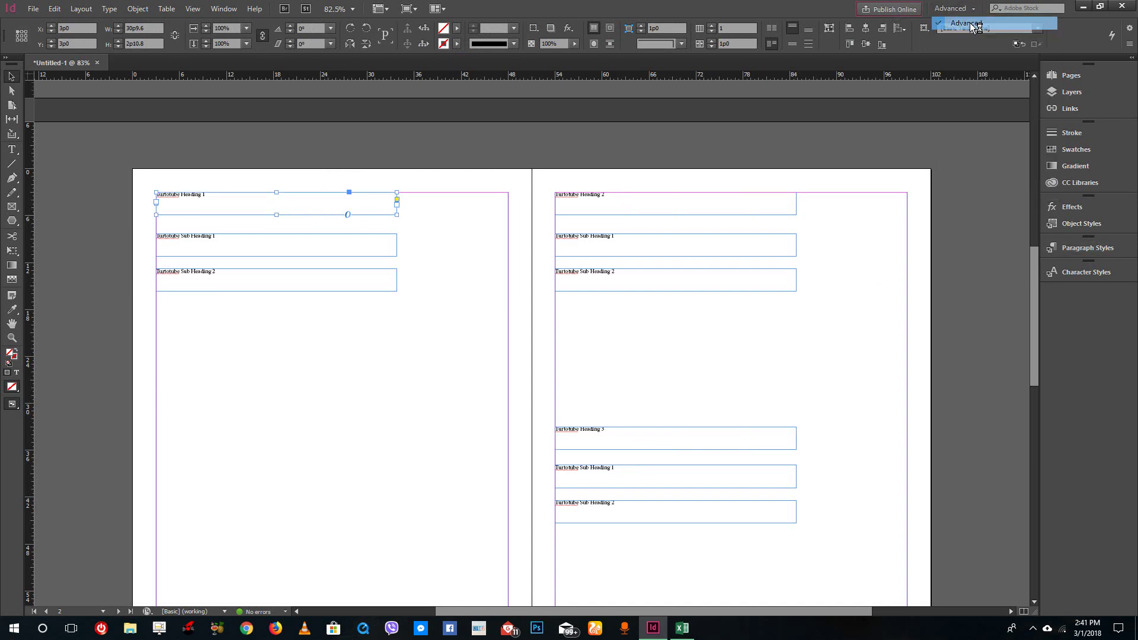
{"action": "left_click", "coordinate": [1089, 252]}
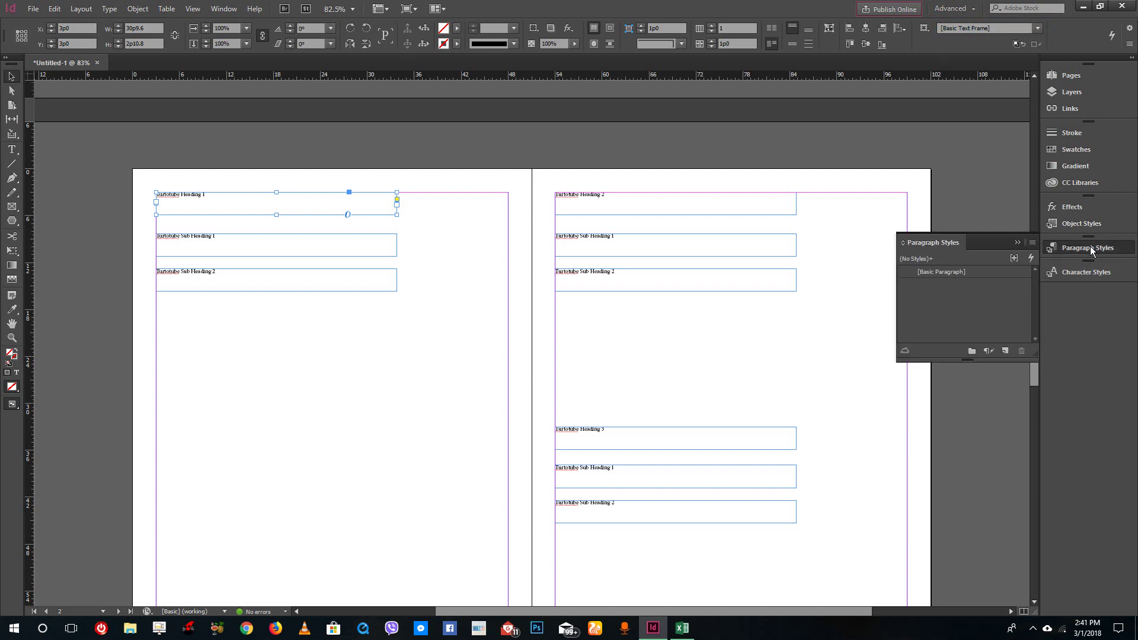
{"action": "left_click", "coordinate": [1005, 351]}
Step: Set Paragraph Style 1's basic character formats to Minion Pro, Bold, 14 pt
{"action": "double_click", "coordinate": [948, 285]}
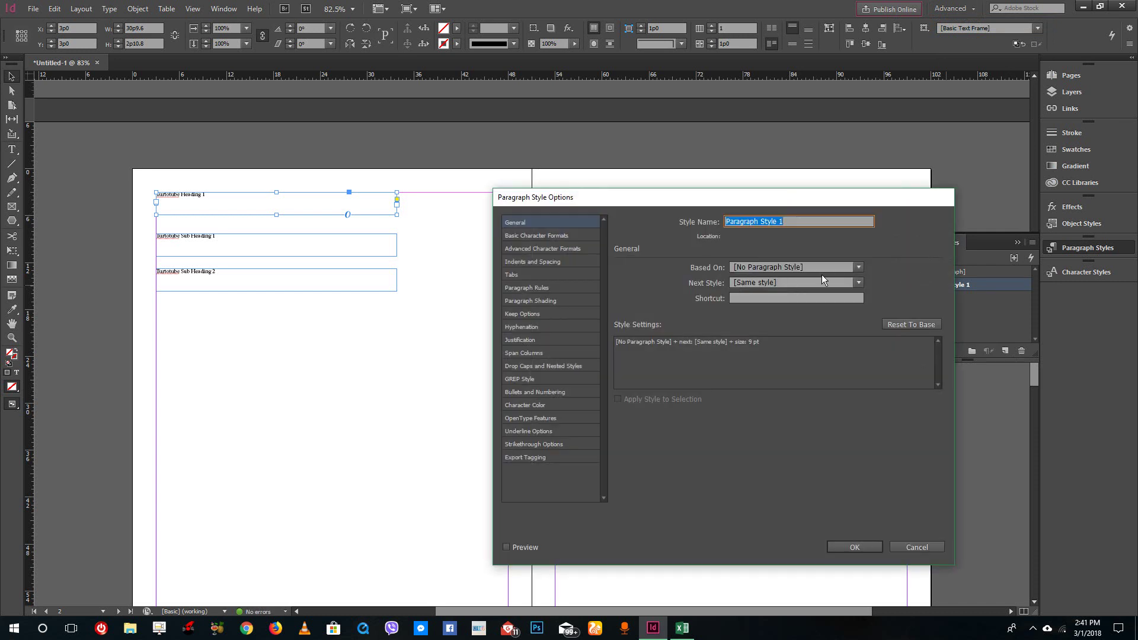
{"action": "left_click", "coordinate": [541, 235]}
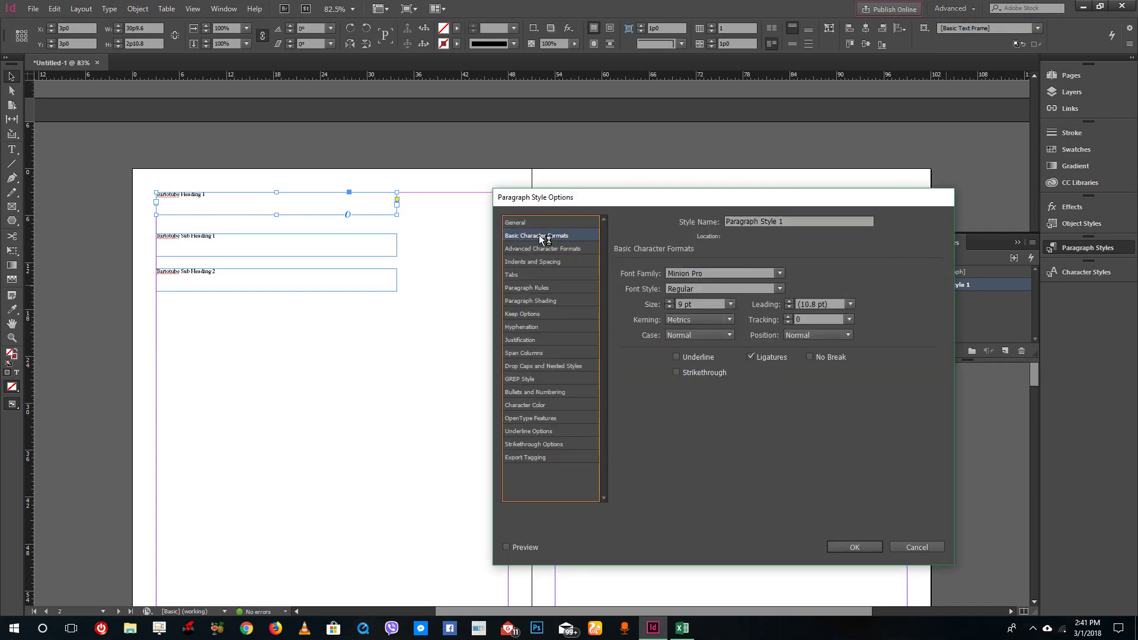
{"action": "left_click", "coordinate": [669, 301]}
{"action": "left_click", "coordinate": [670, 301]}
{"action": "left_click", "coordinate": [669, 301]}
{"action": "left_click", "coordinate": [670, 307]}
{"action": "left_click", "coordinate": [779, 272]}
{"action": "left_click", "coordinate": [778, 273]}
{"action": "key", "text": "Tab"}
{"action": "left_click", "coordinate": [780, 288]}
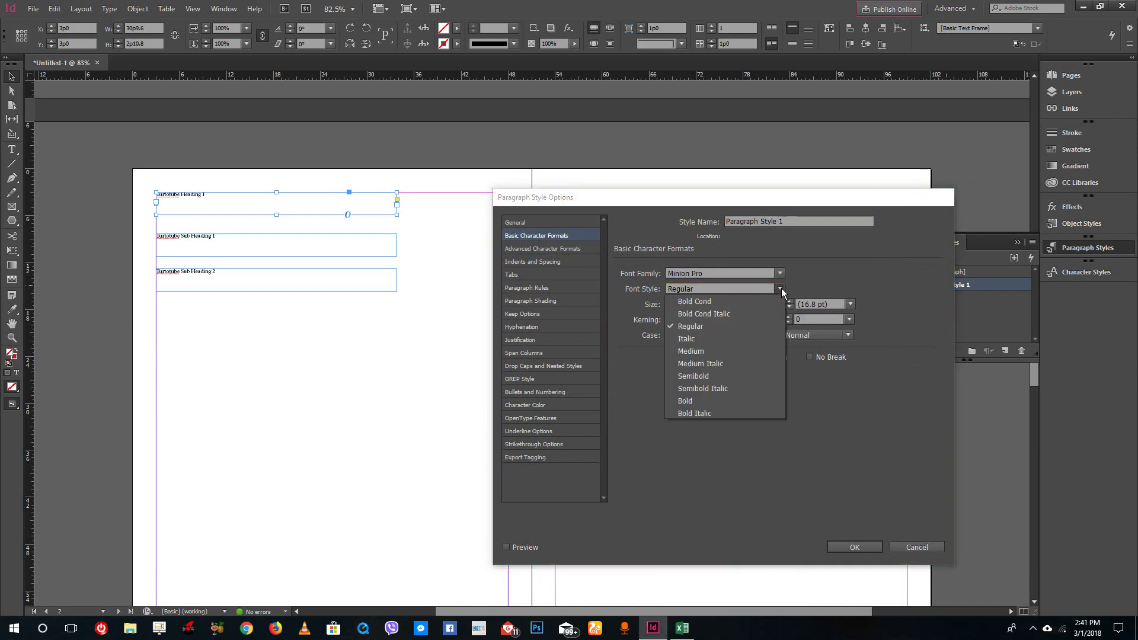
{"action": "left_click", "coordinate": [703, 400]}
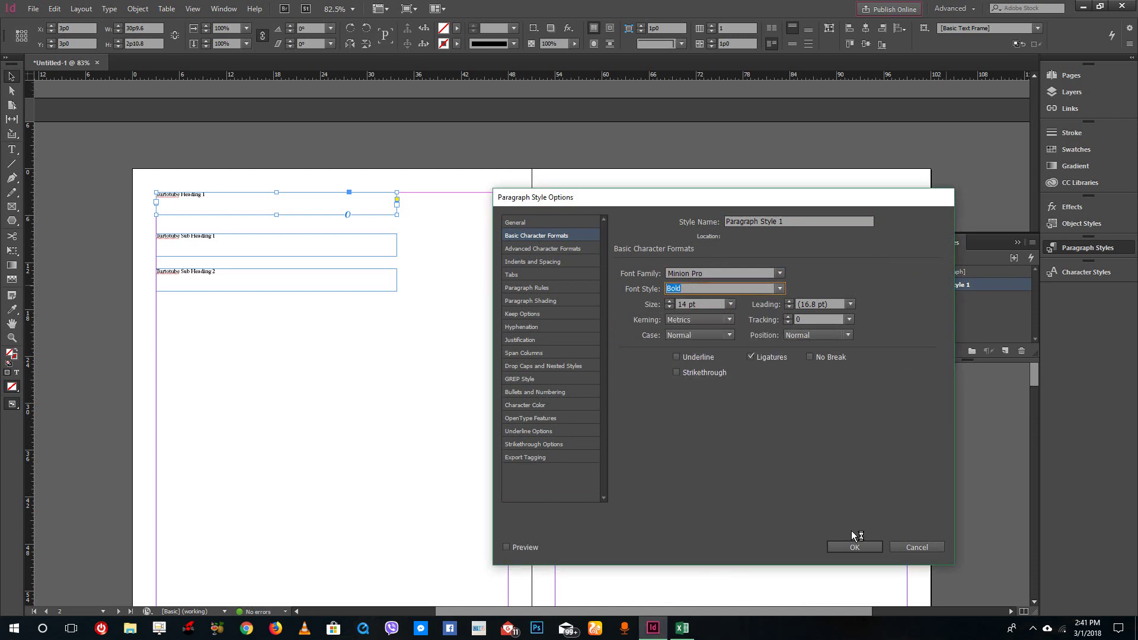
{"action": "left_click", "coordinate": [853, 546]}
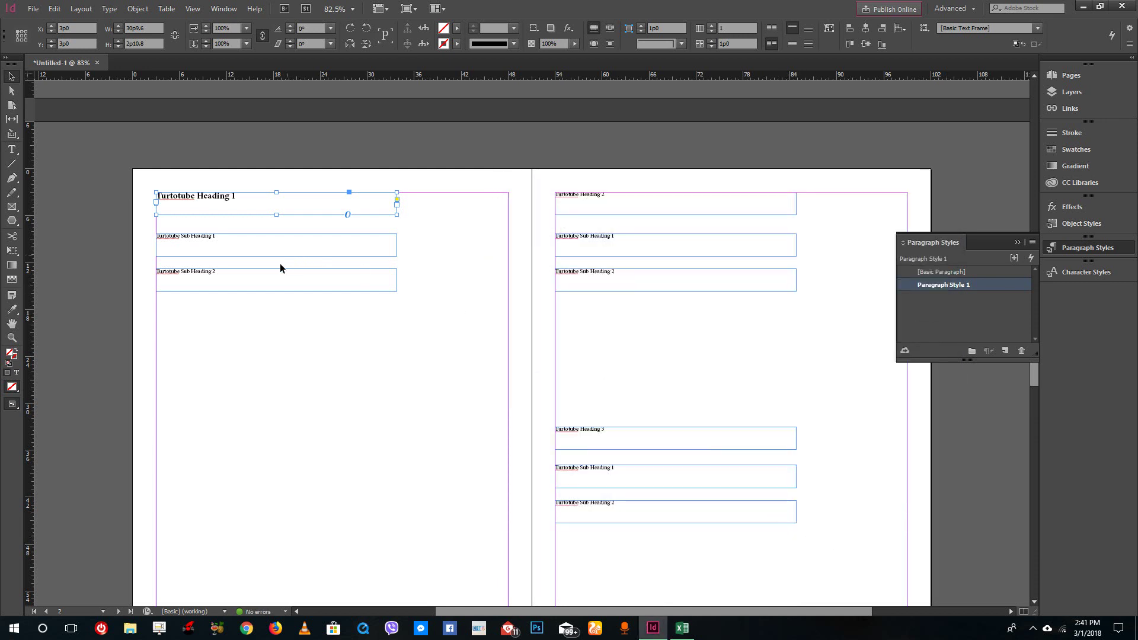
Step: Apply Paragraph Style 1 to Headings 2 and 3, then create Paragraph Style 2 from Sub Heading 1
{"action": "left_click", "coordinate": [581, 197]}
{"action": "left_click", "coordinate": [978, 285]}
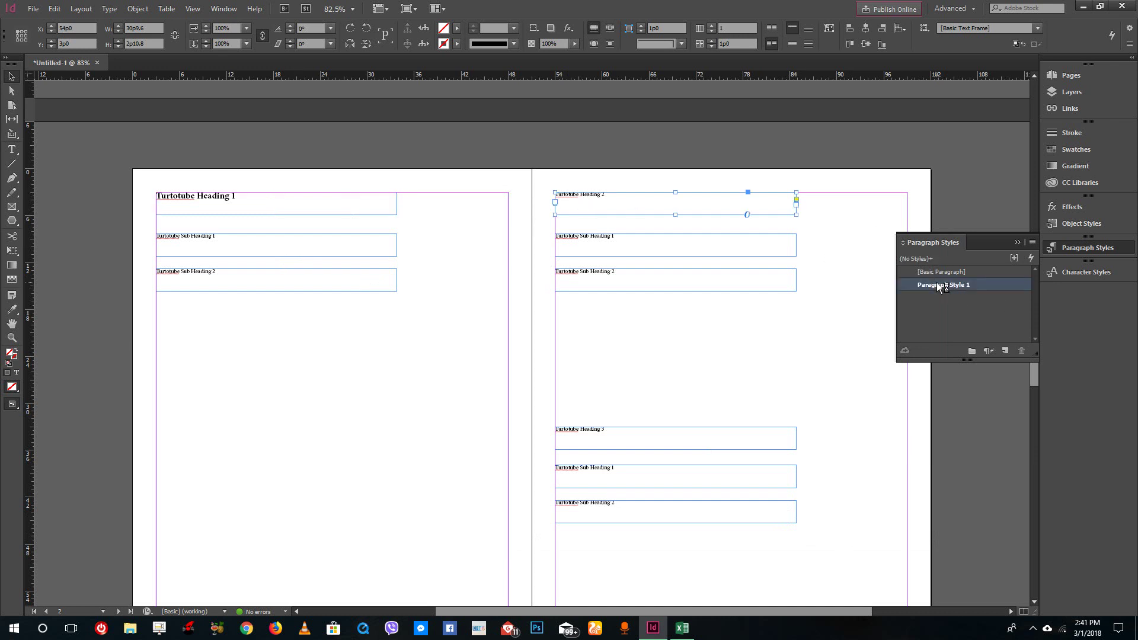
{"action": "left_click", "coordinate": [634, 442]}
{"action": "left_click", "coordinate": [949, 286]}
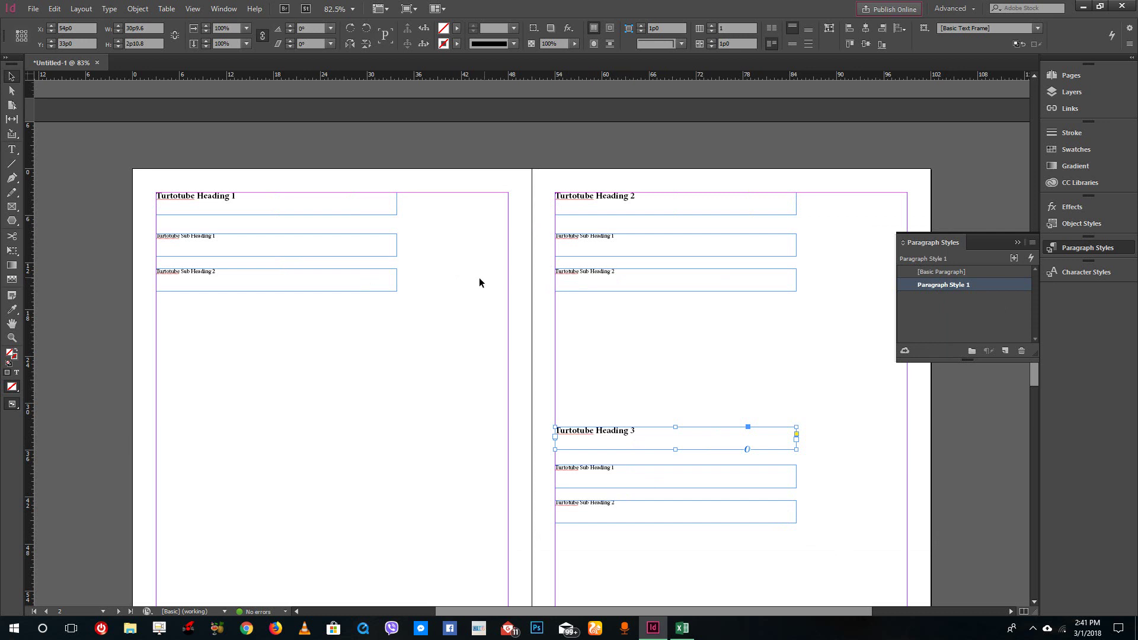
{"action": "left_click", "coordinate": [377, 248]}
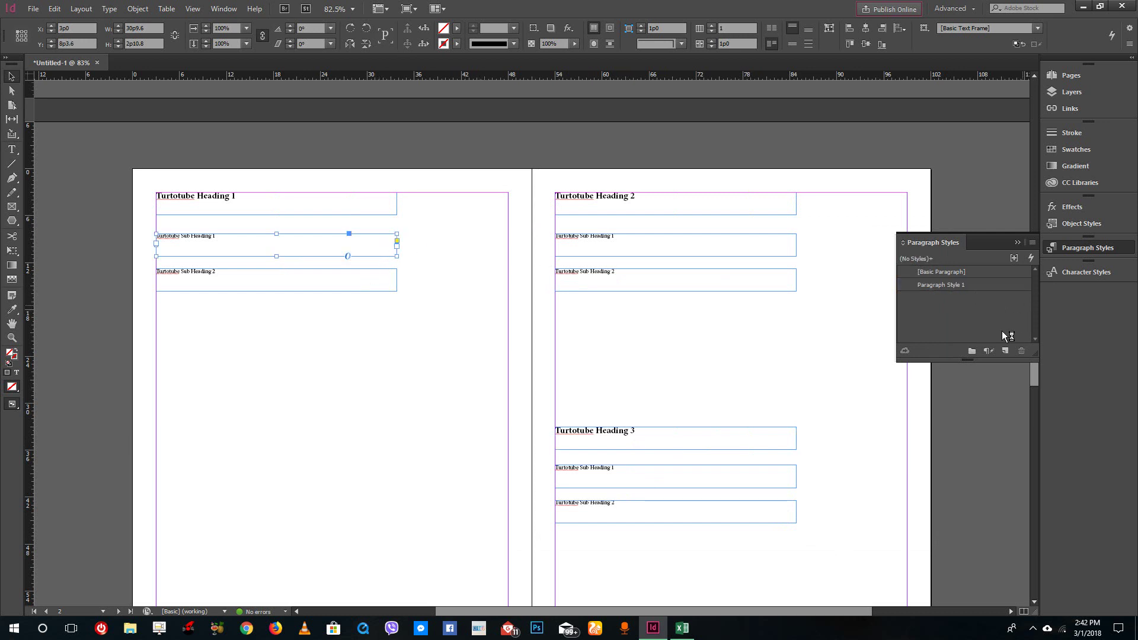
{"action": "left_click", "coordinate": [1004, 352]}
Step: Set Paragraph Style 2's font size to 12 pt, keeping Minion Pro Regular
{"action": "double_click", "coordinate": [953, 297]}
{"action": "left_click", "coordinate": [802, 272]}
{"action": "left_click", "coordinate": [642, 258]}
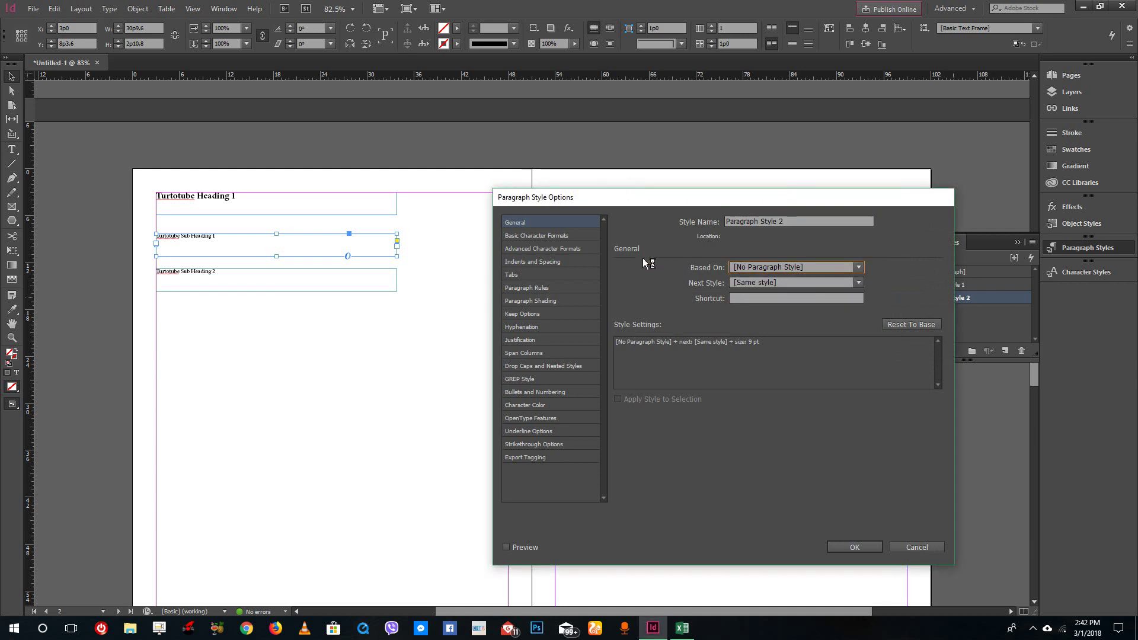
{"action": "left_click", "coordinate": [557, 237]}
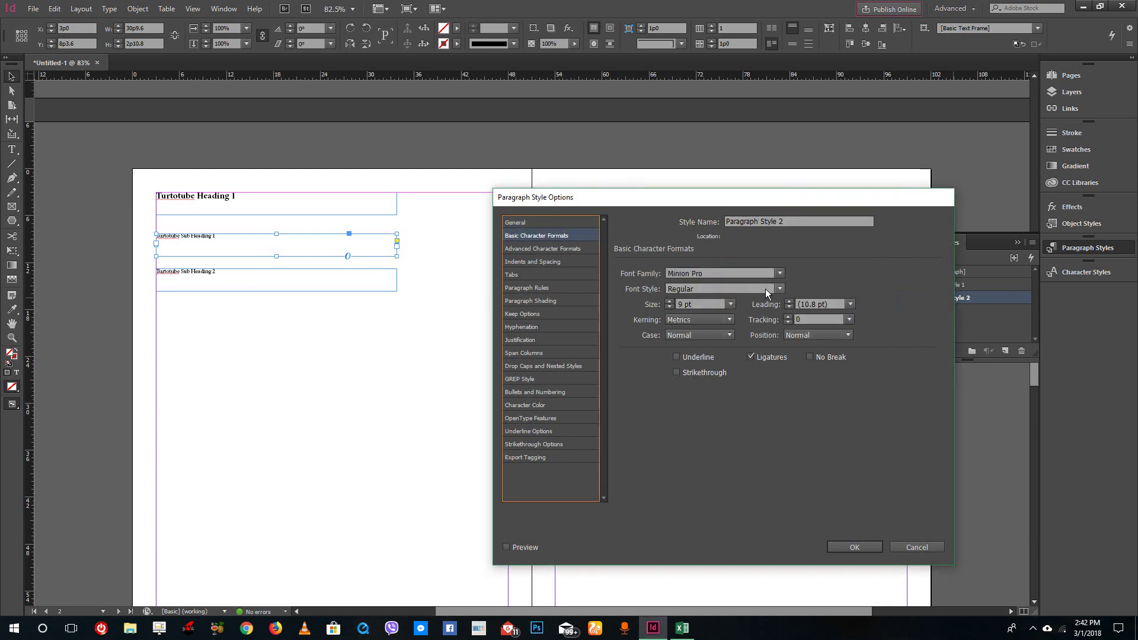
{"action": "left_click", "coordinate": [669, 300]}
{"action": "left_click", "coordinate": [670, 301]}
{"action": "left_click", "coordinate": [784, 282]}
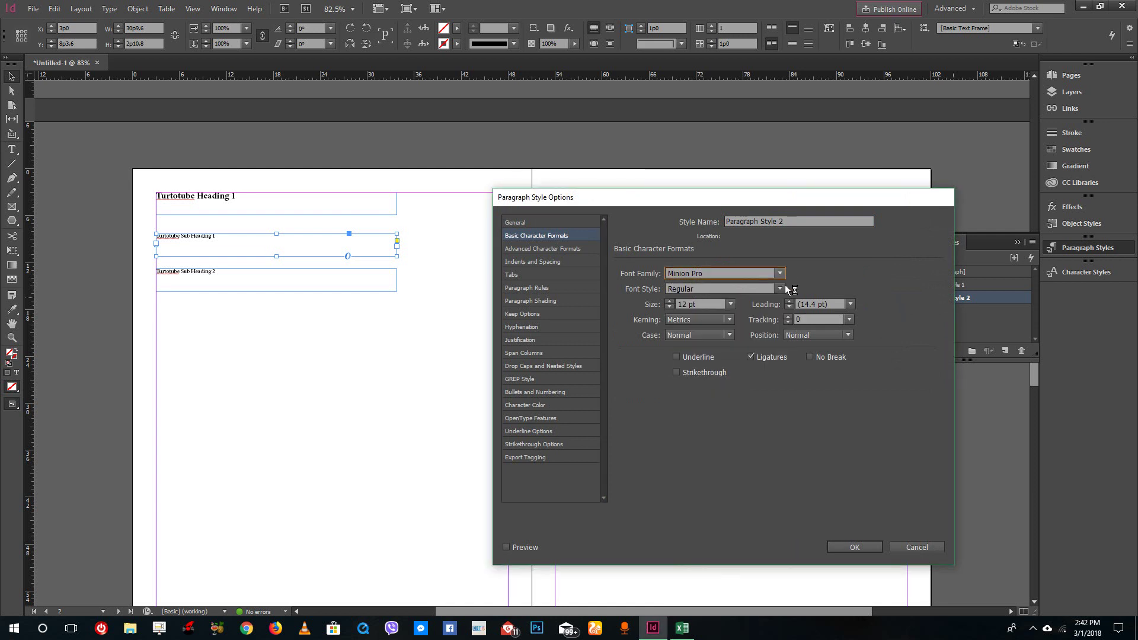
{"action": "left_click", "coordinate": [854, 547]}
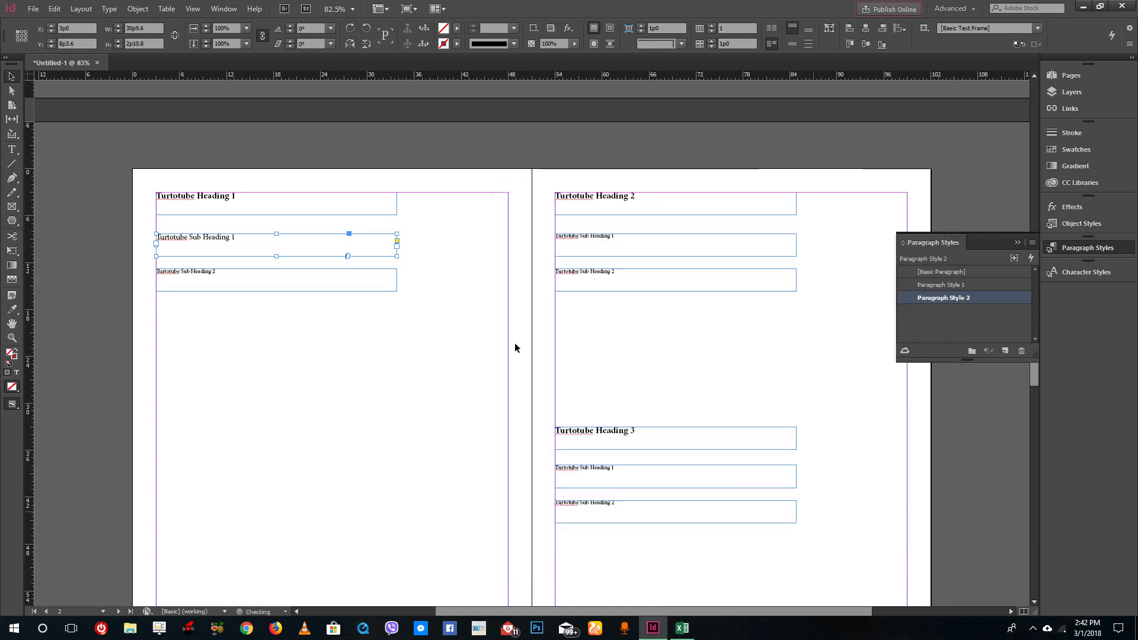
Step: Apply Paragraph Style 2 to the left Sub Heading 2 and the upper right-page sub-headings
{"action": "left_click", "coordinate": [397, 279]}
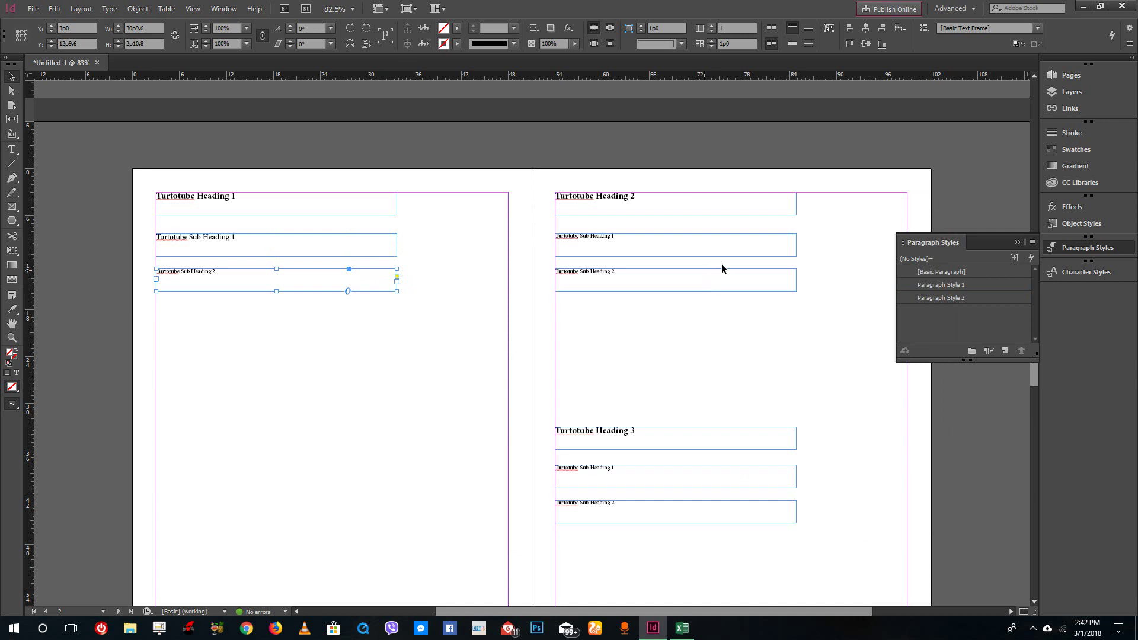
{"action": "left_click", "coordinate": [948, 298]}
{"action": "left_click_drag", "start_coordinate": [844, 240], "coordinate": [668, 315]}
{"action": "left_click", "coordinate": [949, 298]}
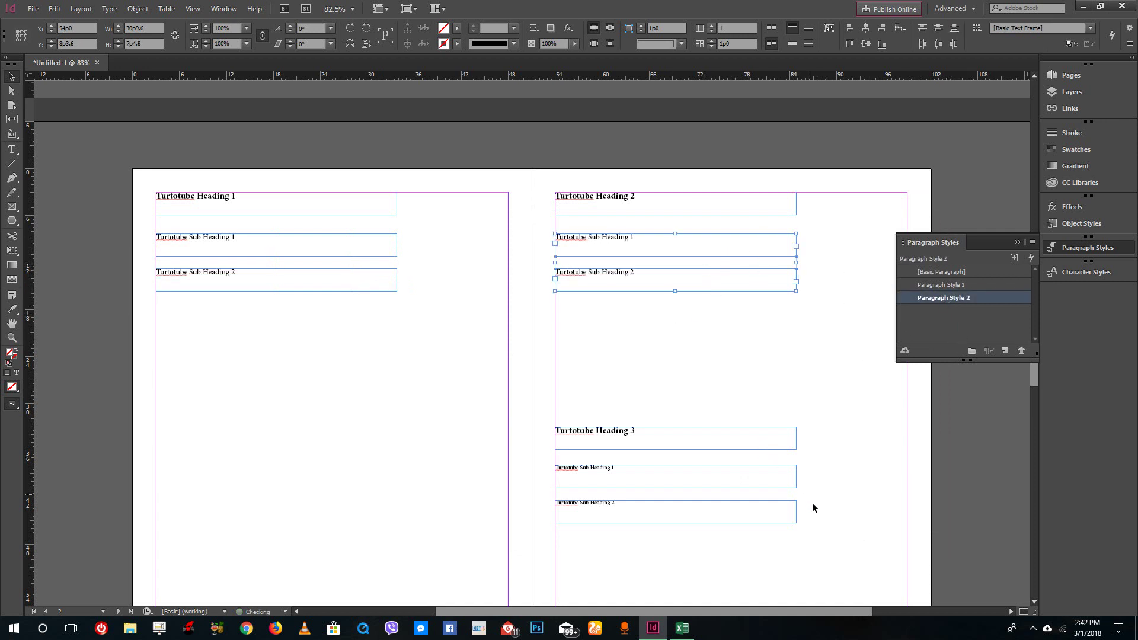
{"action": "left_click_drag", "start_coordinate": [742, 525], "coordinate": [687, 459]}
Step: Apply Paragraph Style 2 to the lower right-page sub-headings and add a test frame 'dfgdfgdfg'
{"action": "left_click", "coordinate": [966, 298]}
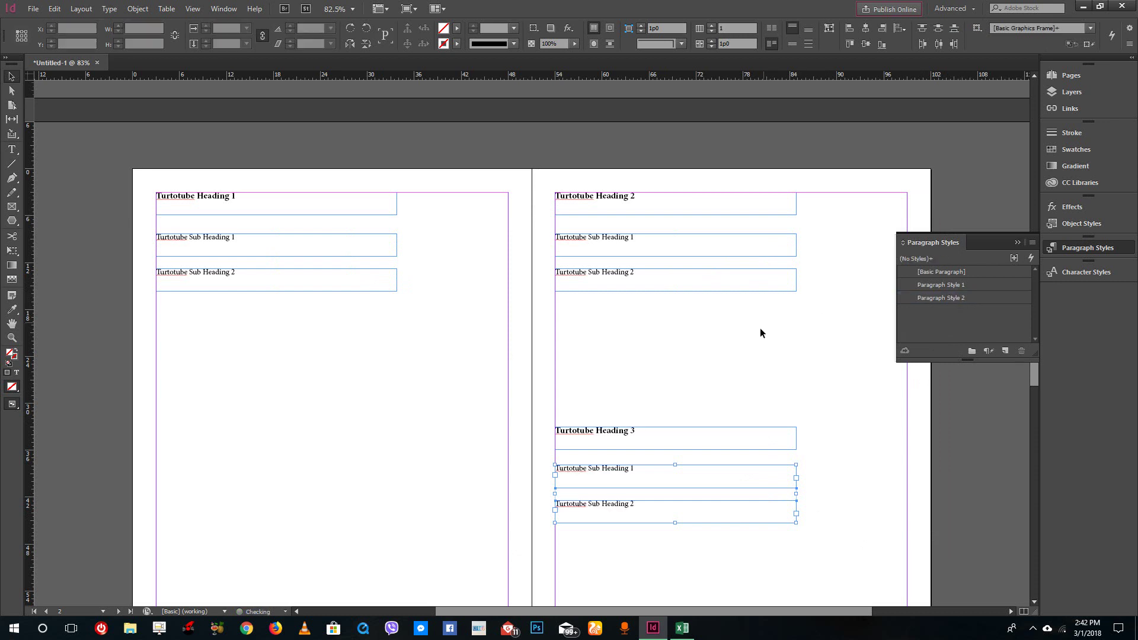
{"action": "left_click", "coordinate": [729, 361]}
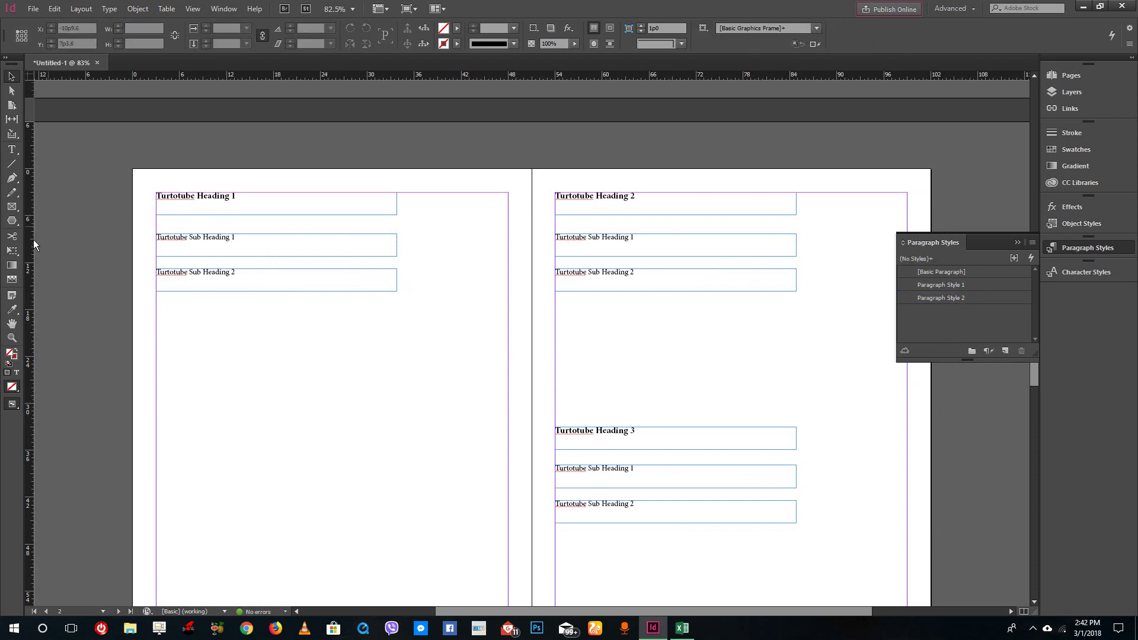
{"action": "left_click", "coordinate": [11, 150]}
{"action": "left_click_drag", "start_coordinate": [159, 218], "coordinate": [419, 229]}
{"action": "type", "text": "dfgdfgdfg"}
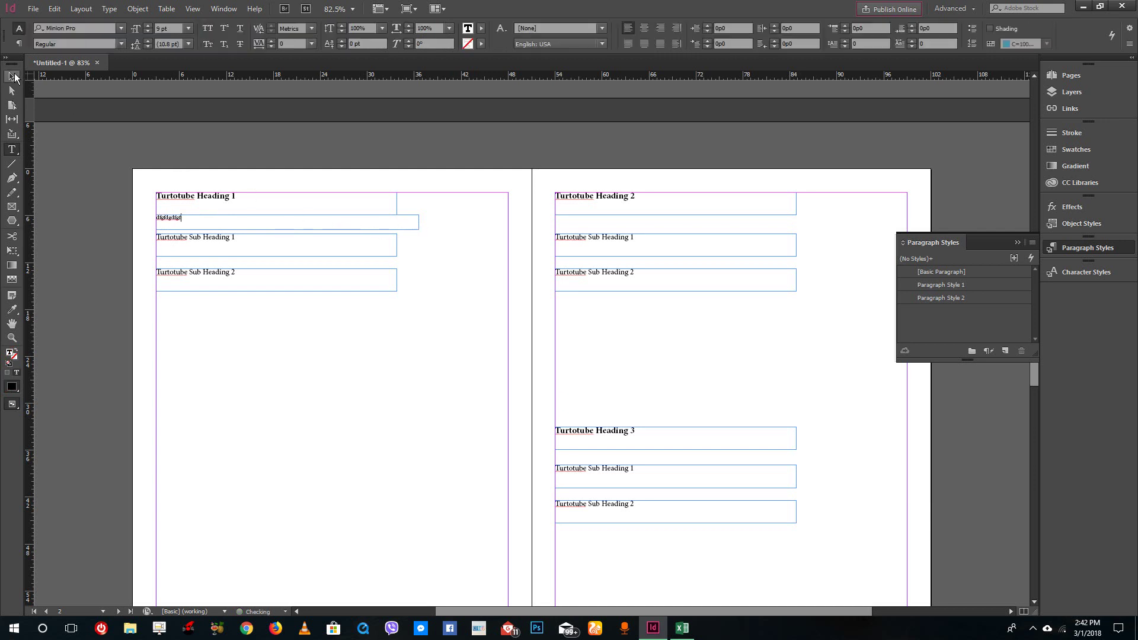
{"action": "left_click", "coordinate": [12, 77]}
{"action": "left_click", "coordinate": [282, 353]}
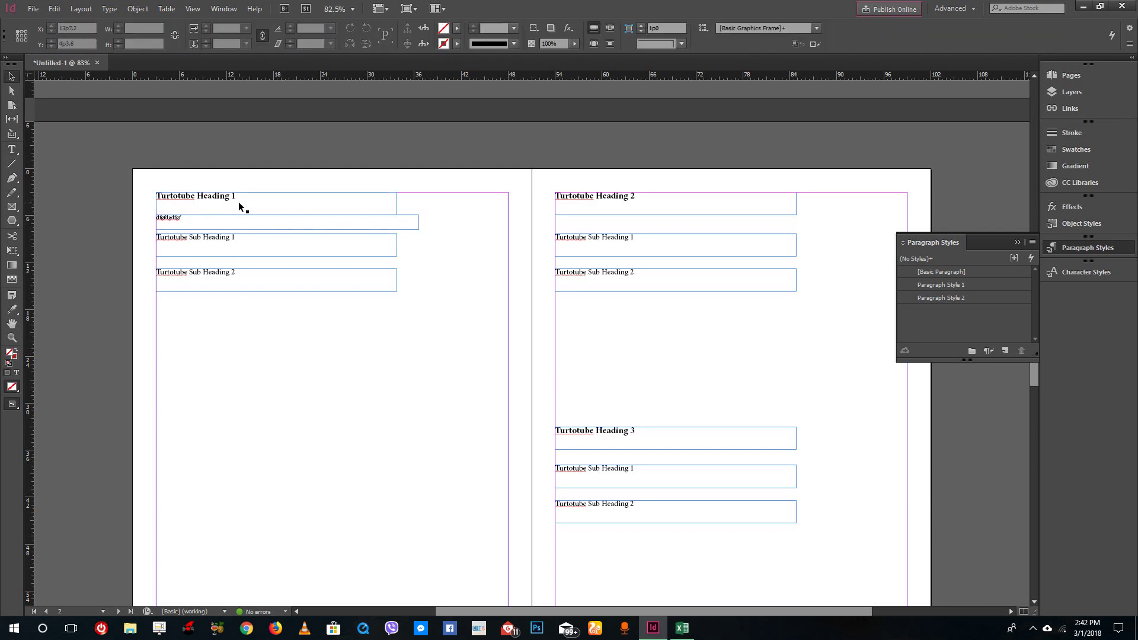
Step: Rename Paragraph Style 1 to 'Heading 1' and Paragraph Style 2 to 'Heading 2'
{"action": "left_click", "coordinate": [946, 286]}
{"action": "left_click", "coordinate": [947, 298]}
{"action": "double_click", "coordinate": [947, 285]}
{"action": "left_click", "coordinate": [813, 218]}
{"action": "double_click", "coordinate": [830, 221]}
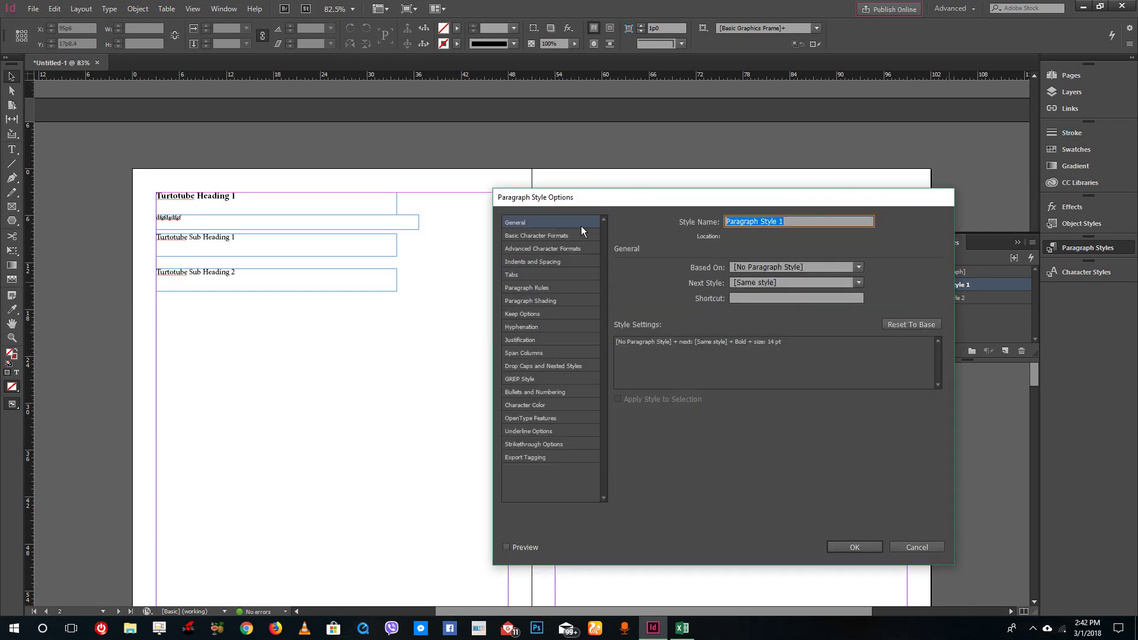
{"action": "type", "text": "Heading"}
{"action": "key", "text": "Return"}
{"action": "double_click", "coordinate": [951, 297]}
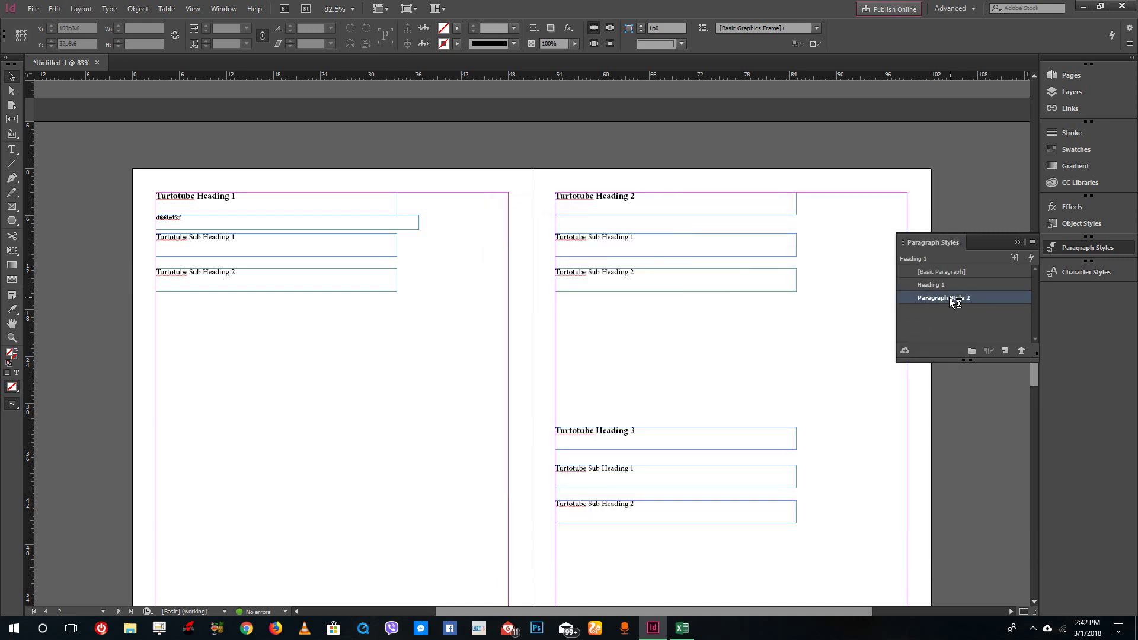
{"action": "type", "text": "Heading 2"}
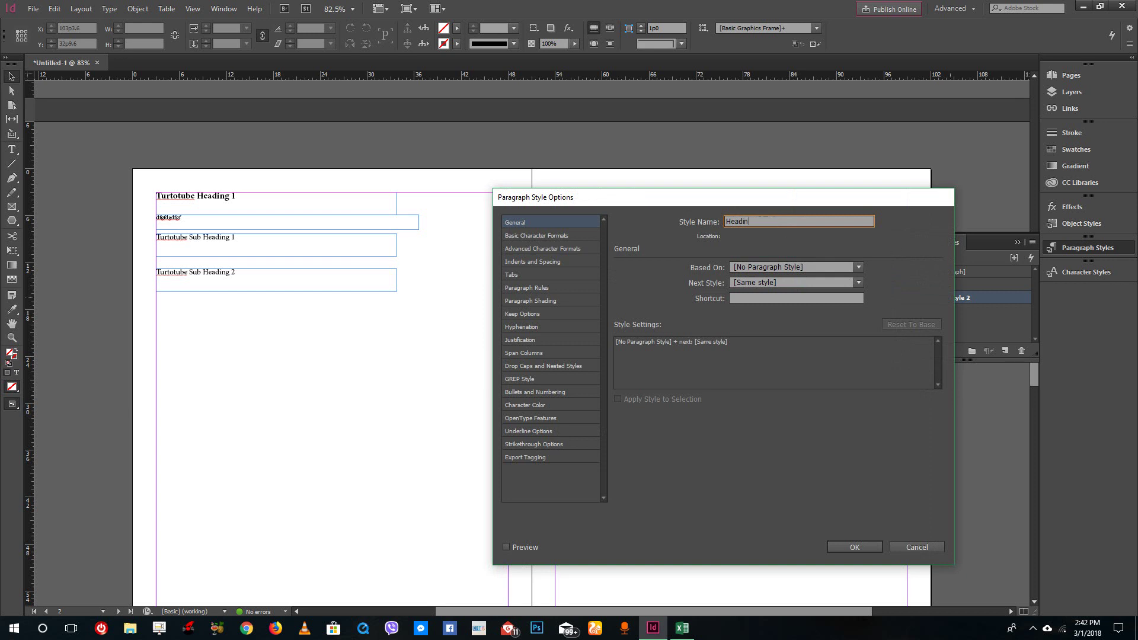
{"action": "left_click", "coordinate": [863, 549]}
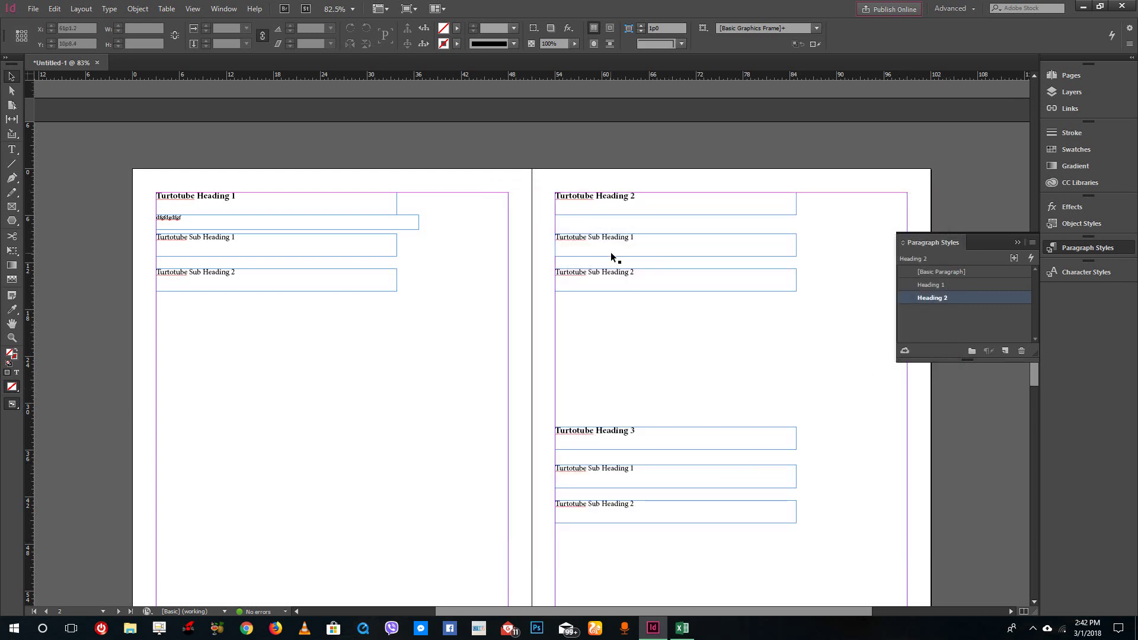
Step: Check the styles on Headings 1–3 and the right-page sub-headings, then scroll up to page 1
{"action": "scroll", "coordinate": [612, 256], "scroll_direction": "up", "scroll_amount": 15}
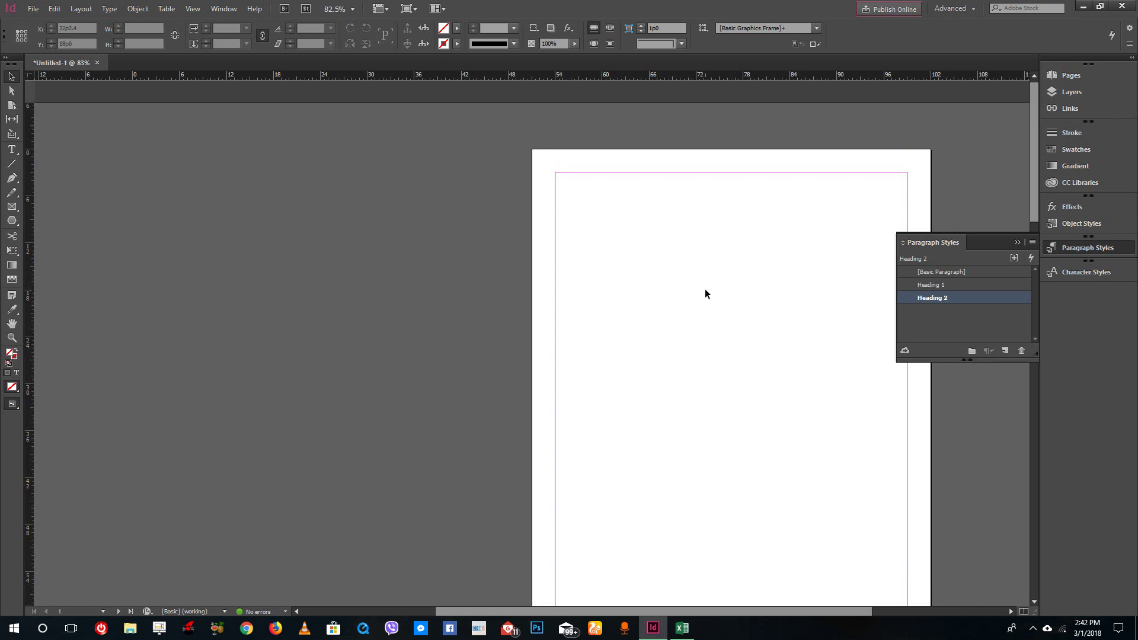
{"action": "scroll", "coordinate": [708, 300], "scroll_direction": "down", "scroll_amount": 18}
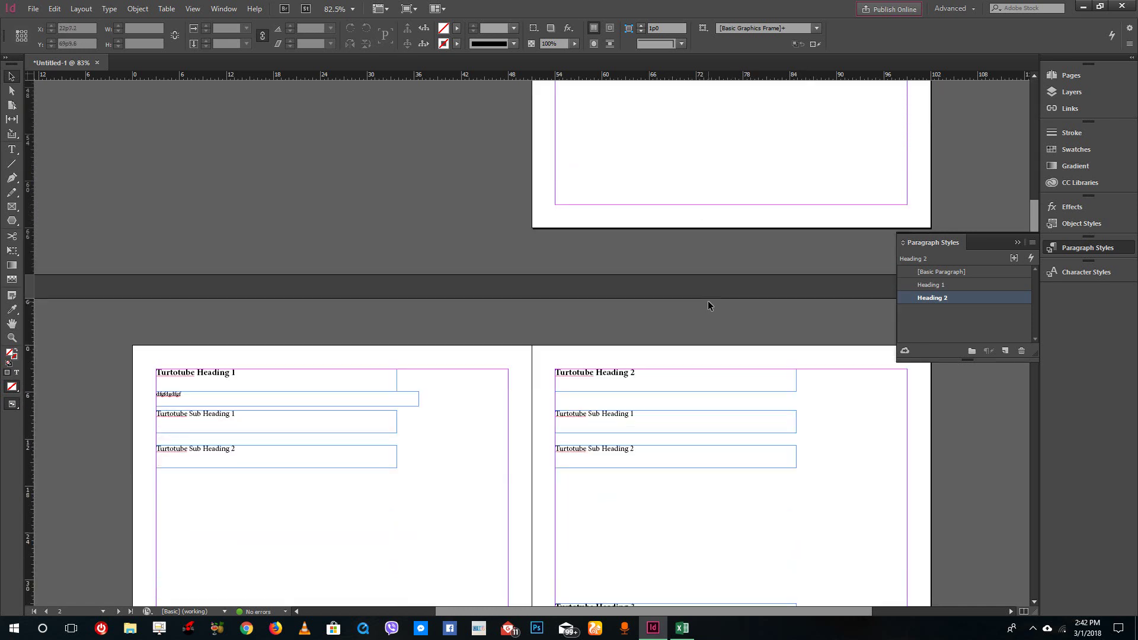
{"action": "scroll", "coordinate": [706, 300], "scroll_direction": "up", "scroll_amount": 5}
{"action": "left_click", "coordinate": [631, 298]}
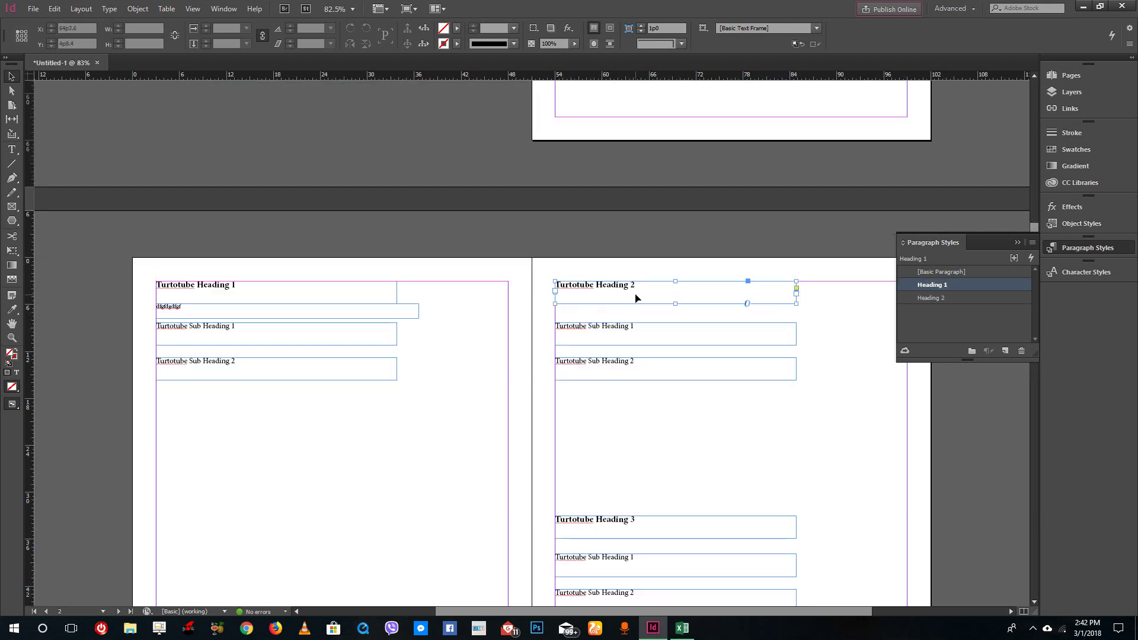
{"action": "left_click", "coordinate": [352, 302]}
{"action": "left_click", "coordinate": [645, 528]}
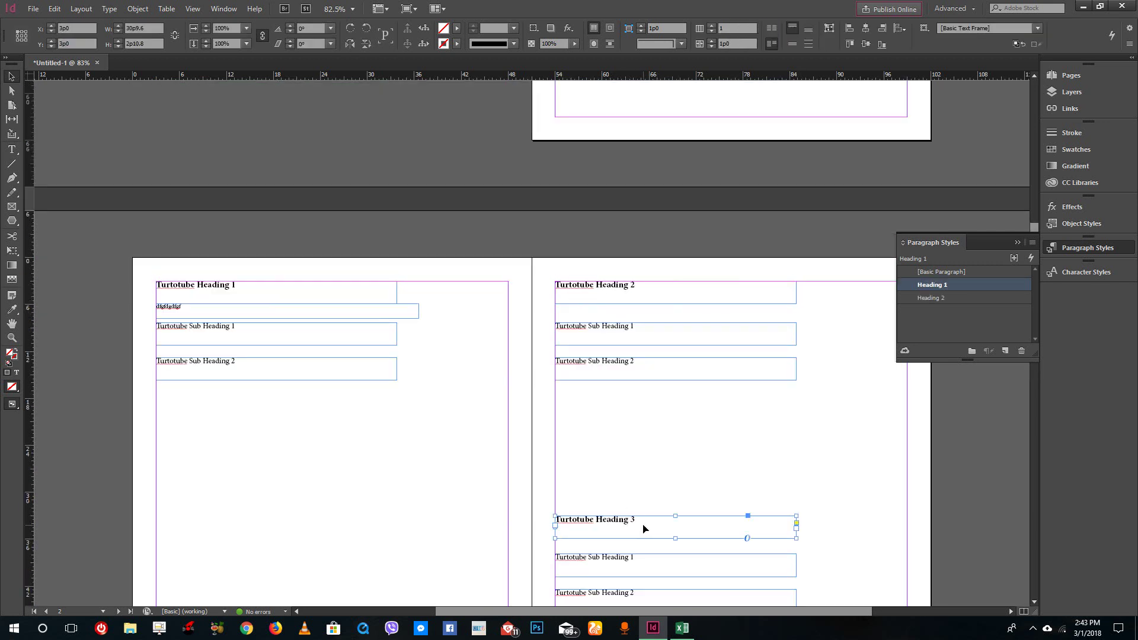
{"action": "left_click", "coordinate": [676, 327]}
{"action": "left_click", "coordinate": [665, 367]}
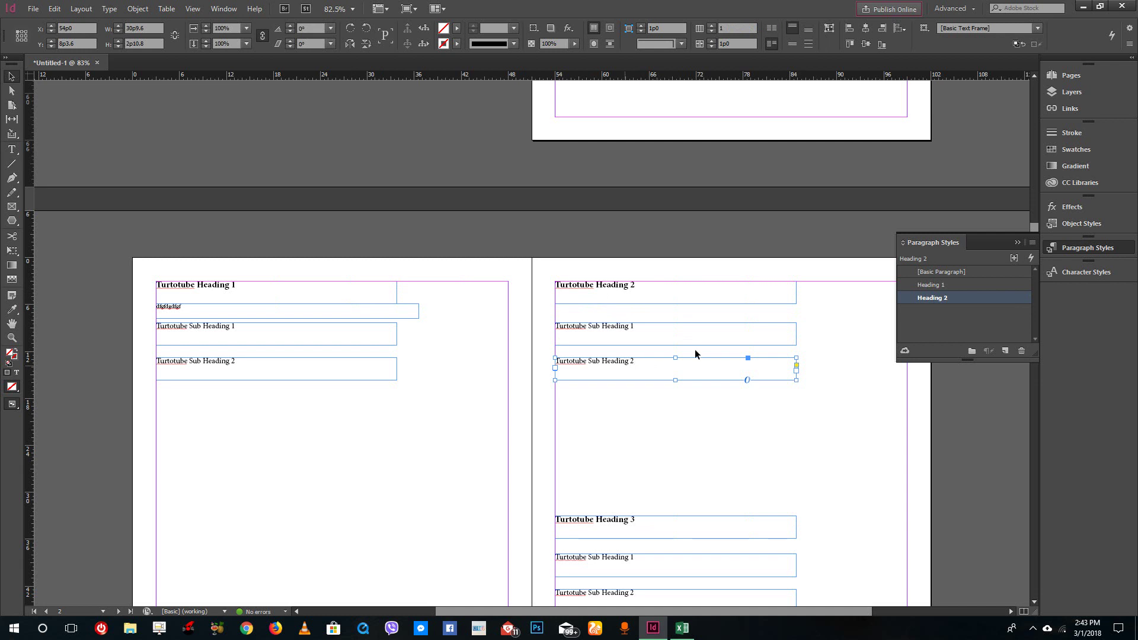
{"action": "scroll", "coordinate": [711, 356], "scroll_direction": "up", "scroll_amount": 10}
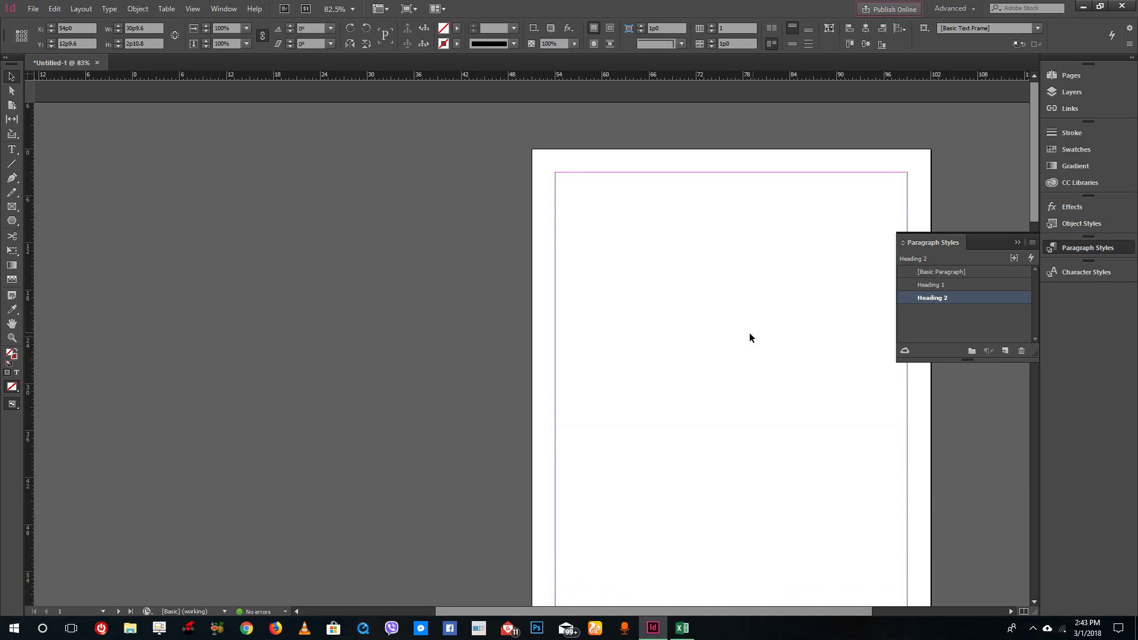
Step: Start a new table of contents titled 'Table of Contact'
{"action": "left_click", "coordinate": [535, 291]}
{"action": "left_click", "coordinate": [81, 9]}
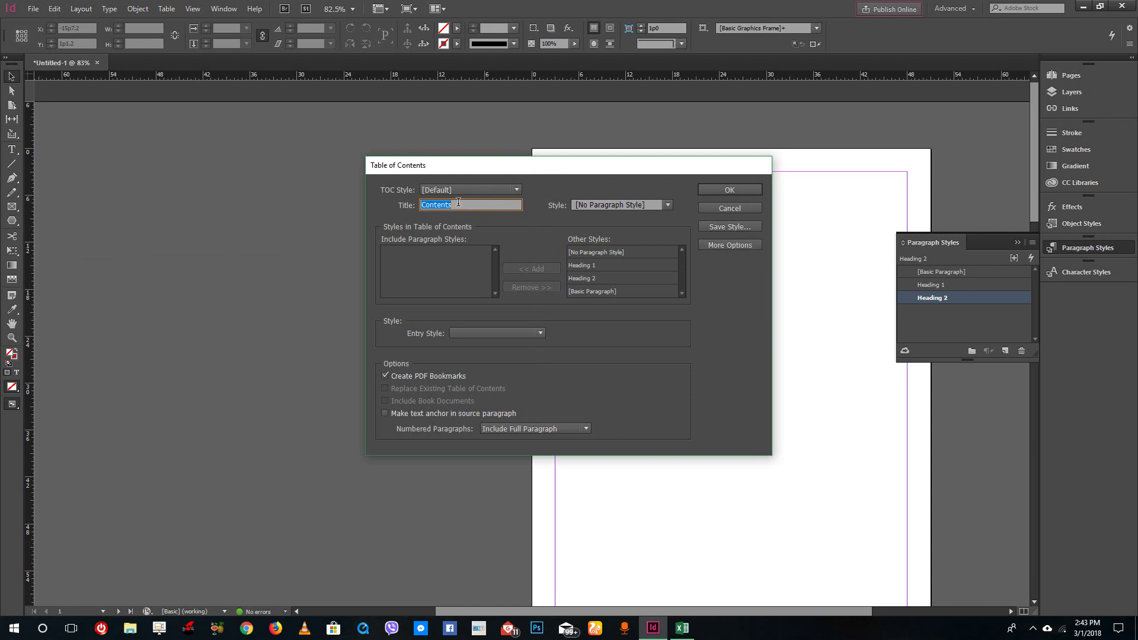
{"action": "type", "text": "Table of"}
{"action": "key", "text": "BackSpace"}
{"action": "type", "text": "Con"}
{"action": "key", "text": "shift+Tab"}
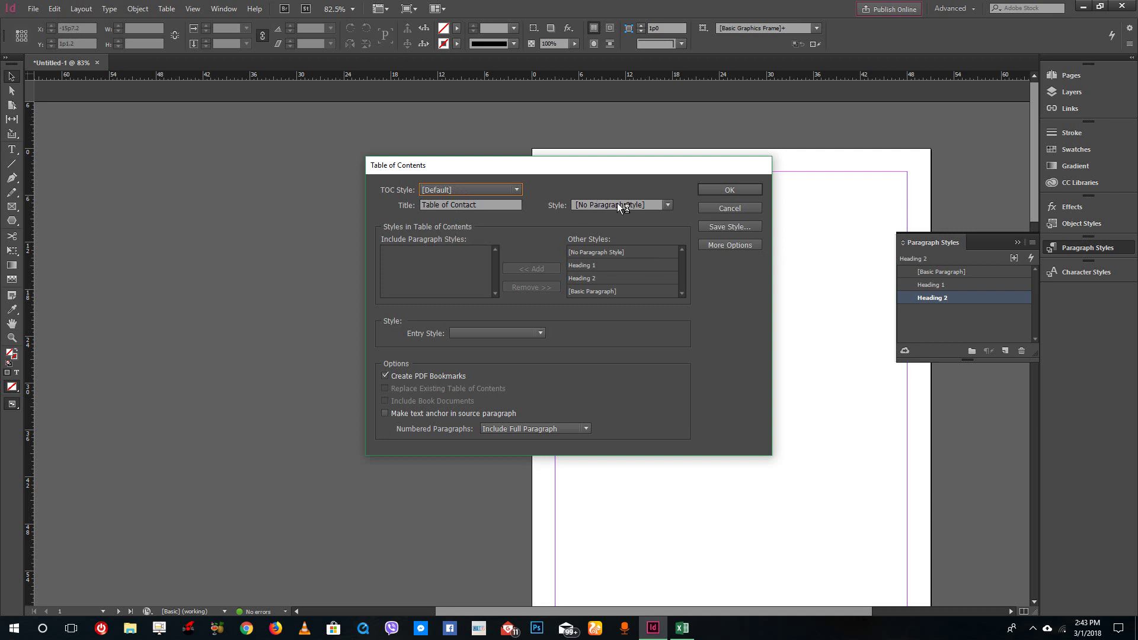
Step: Add the Heading 1 and Heading 2 styles to the table of contents' included styles
{"action": "left_click", "coordinate": [644, 204]}
{"action": "left_click", "coordinate": [659, 186]}
{"action": "left_click", "coordinate": [604, 265]}
{"action": "left_click", "coordinate": [580, 278]}
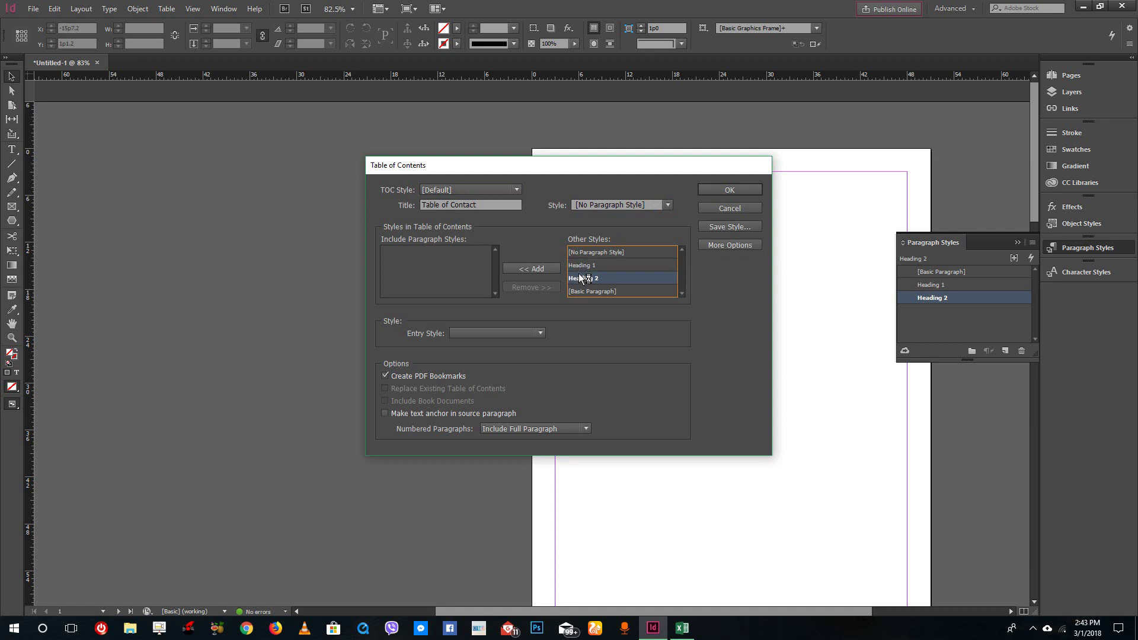
{"action": "left_click", "coordinate": [581, 266]}
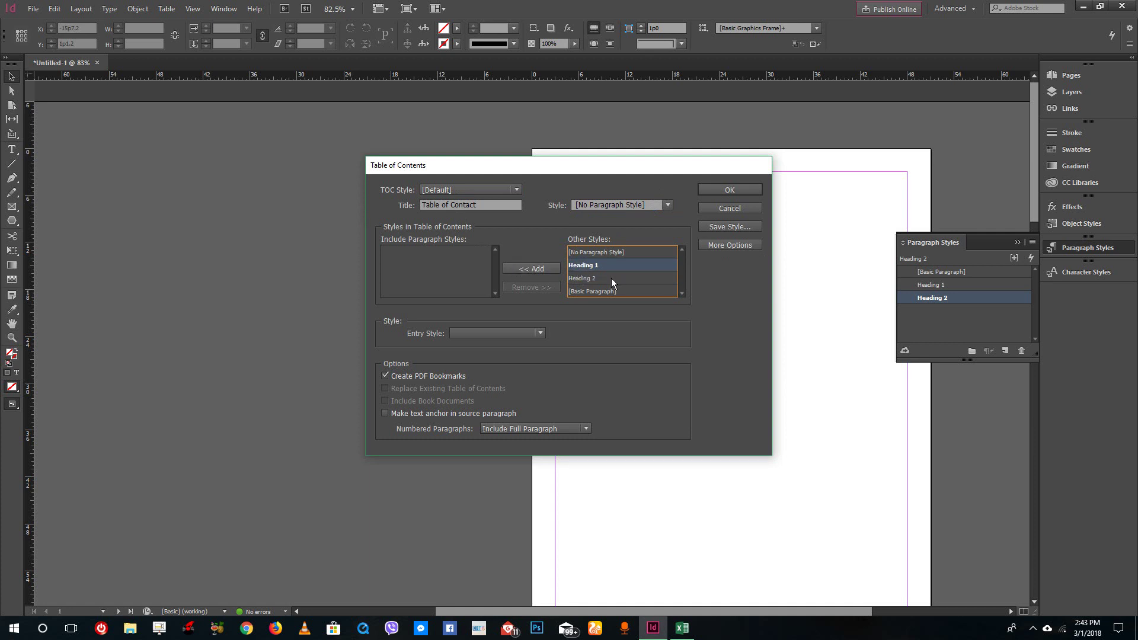
{"action": "left_click", "coordinate": [546, 270]}
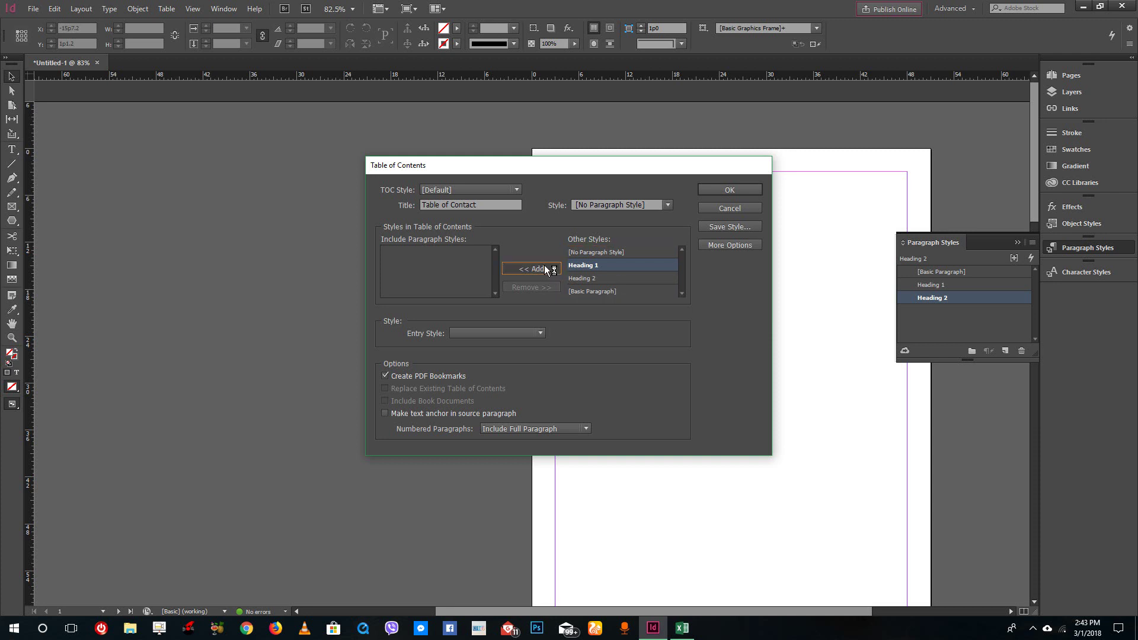
{"action": "left_click", "coordinate": [590, 266]}
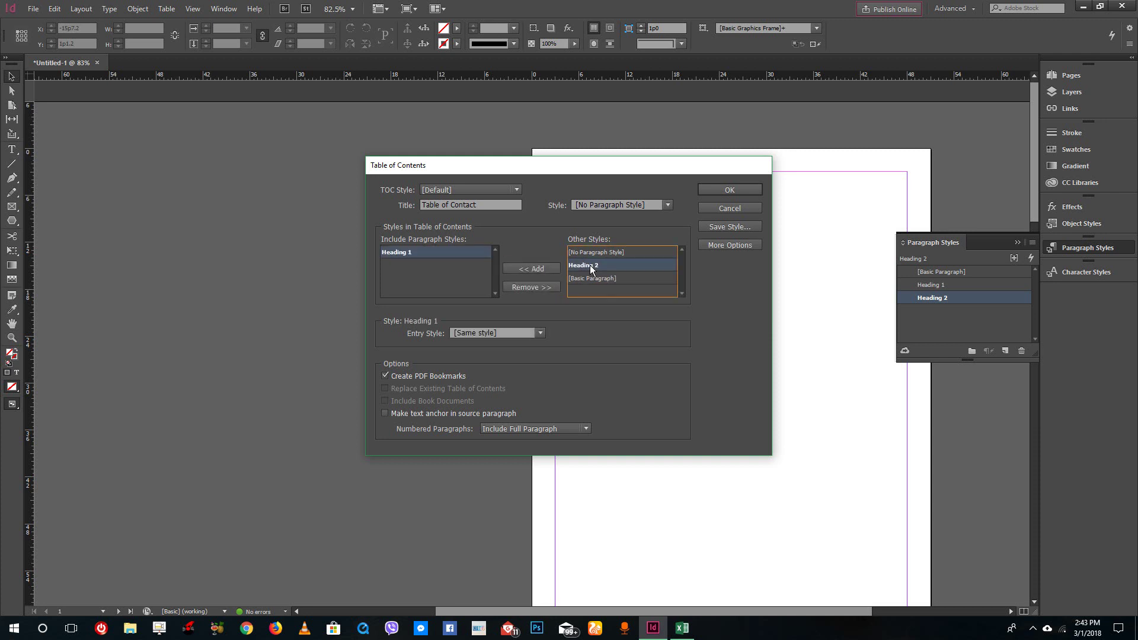
{"action": "left_click", "coordinate": [544, 272]}
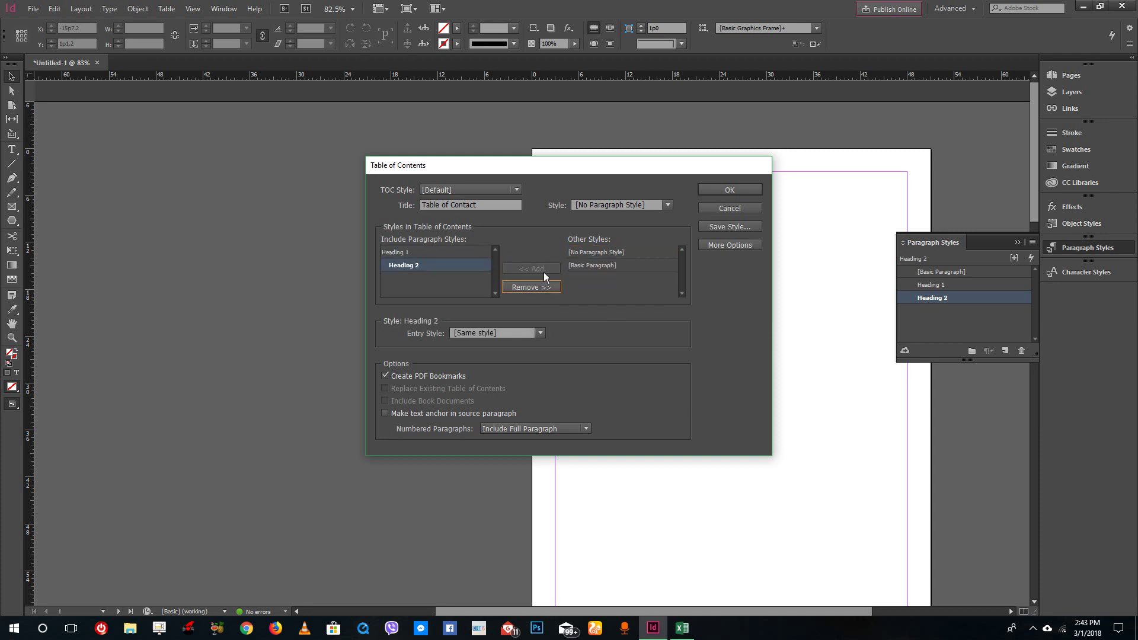
Step: Review the entry styles for Heading 1 and Heading 2 and confirm the table of contents settings
{"action": "left_click", "coordinate": [404, 254]}
{"action": "left_click", "coordinate": [409, 269]}
{"action": "left_click", "coordinate": [407, 252]}
{"action": "left_click", "coordinate": [407, 265]}
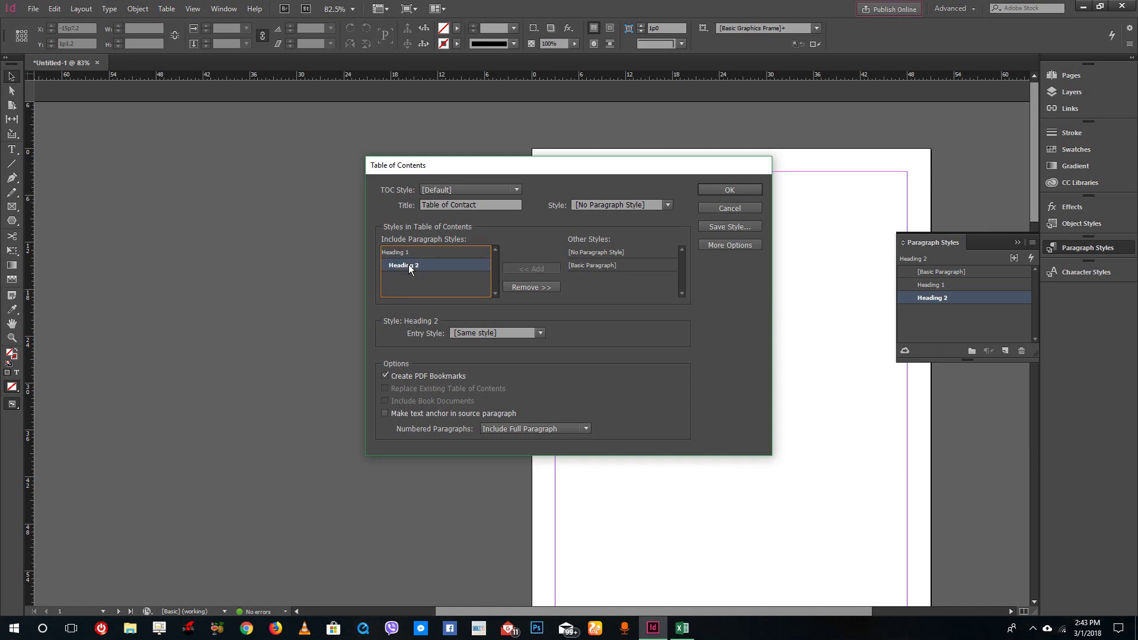
{"action": "left_click", "coordinate": [718, 190]}
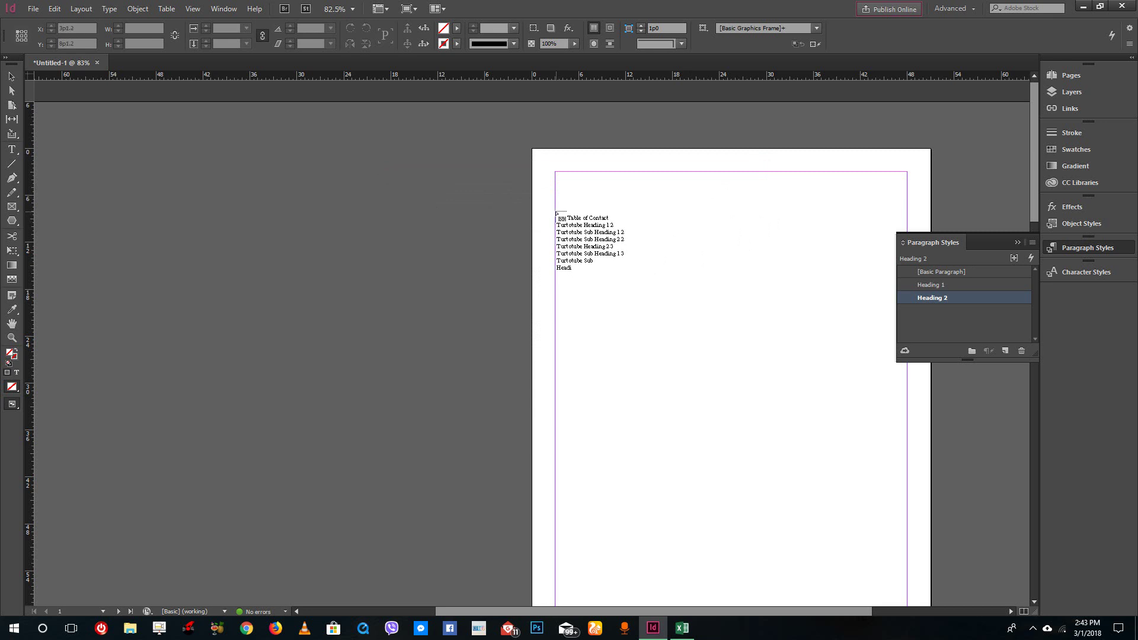
Step: Place the generated Table of Contact on page 1 and move it up to the top margin
{"action": "left_click", "coordinate": [555, 211]}
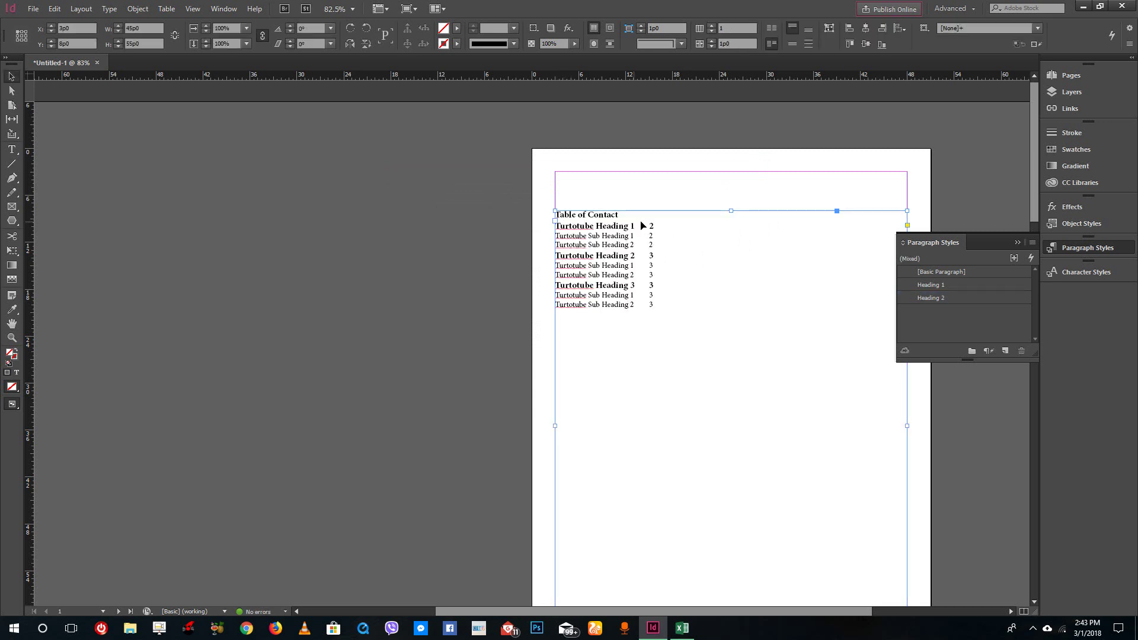
{"action": "scroll", "coordinate": [626, 236], "scroll_direction": "down", "scroll_amount": 2}
{"action": "scroll", "coordinate": [622, 240], "scroll_direction": "up", "scroll_amount": 2}
{"action": "left_click_drag", "start_coordinate": [617, 241], "coordinate": [604, 197]}
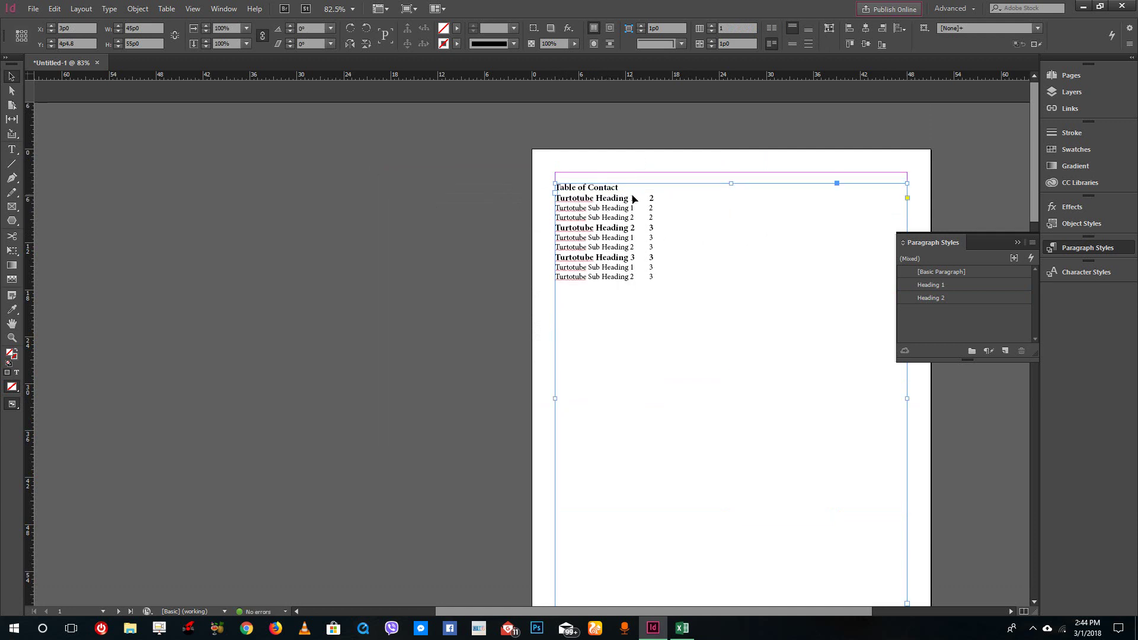
Step: Select all TOC entries below the title to prepare for setting tabs
{"action": "double_click", "coordinate": [655, 218]}
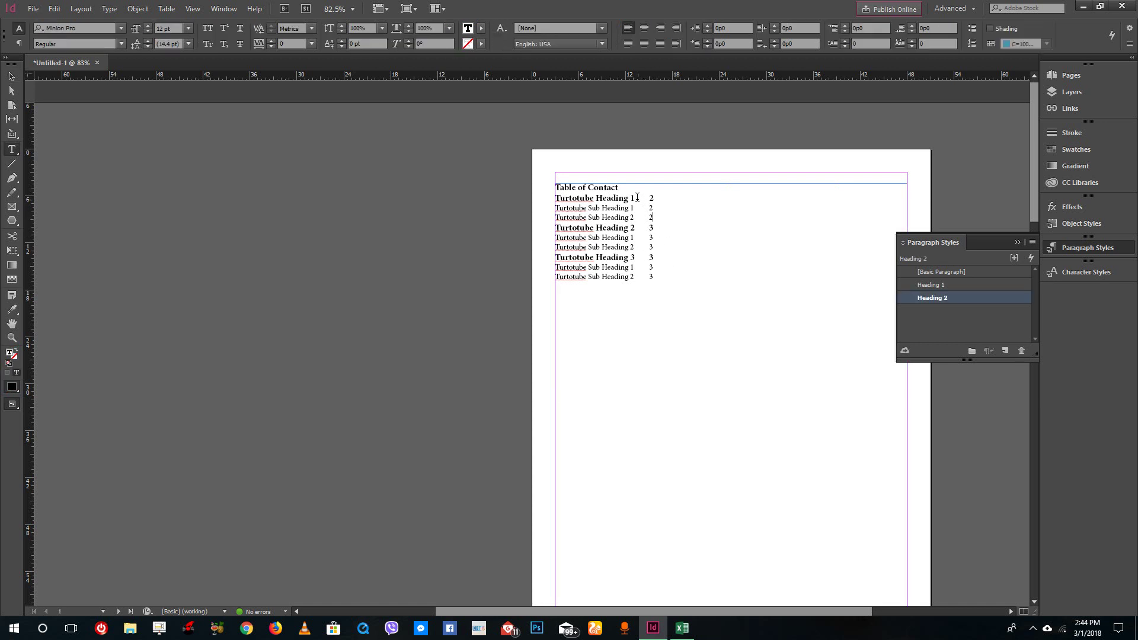
{"action": "left_click_drag", "start_coordinate": [637, 197], "coordinate": [642, 199]}
{"action": "left_click", "coordinate": [641, 199]}
{"action": "left_click_drag", "start_coordinate": [673, 287], "coordinate": [544, 203]}
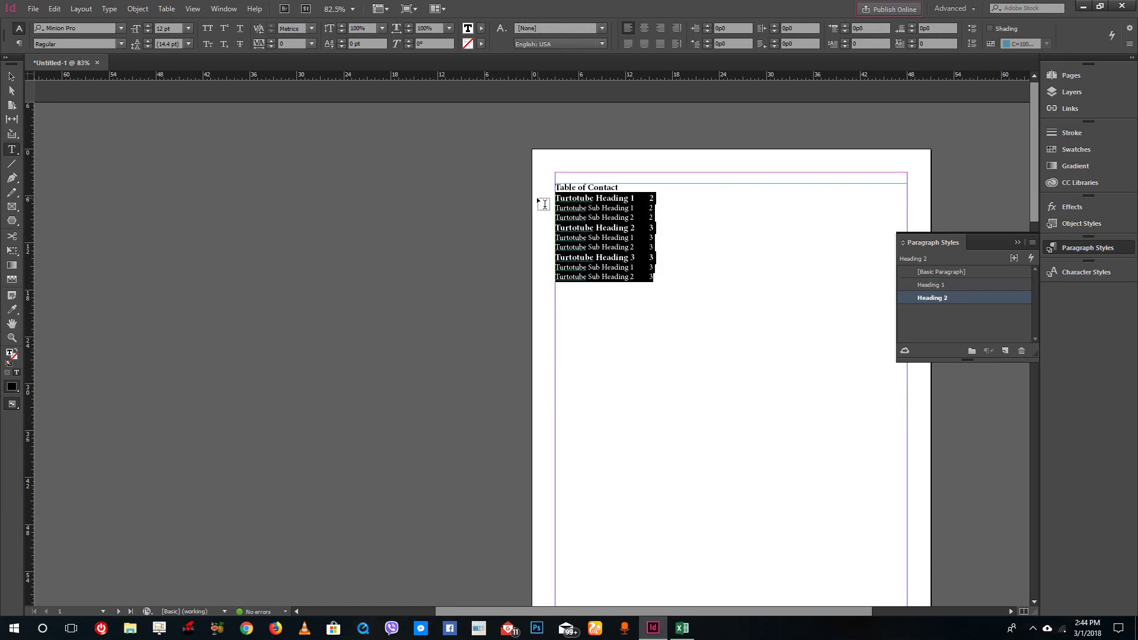
{"action": "left_click", "coordinate": [114, 10]}
{"action": "mouse_move", "coordinate": [78, 12]}
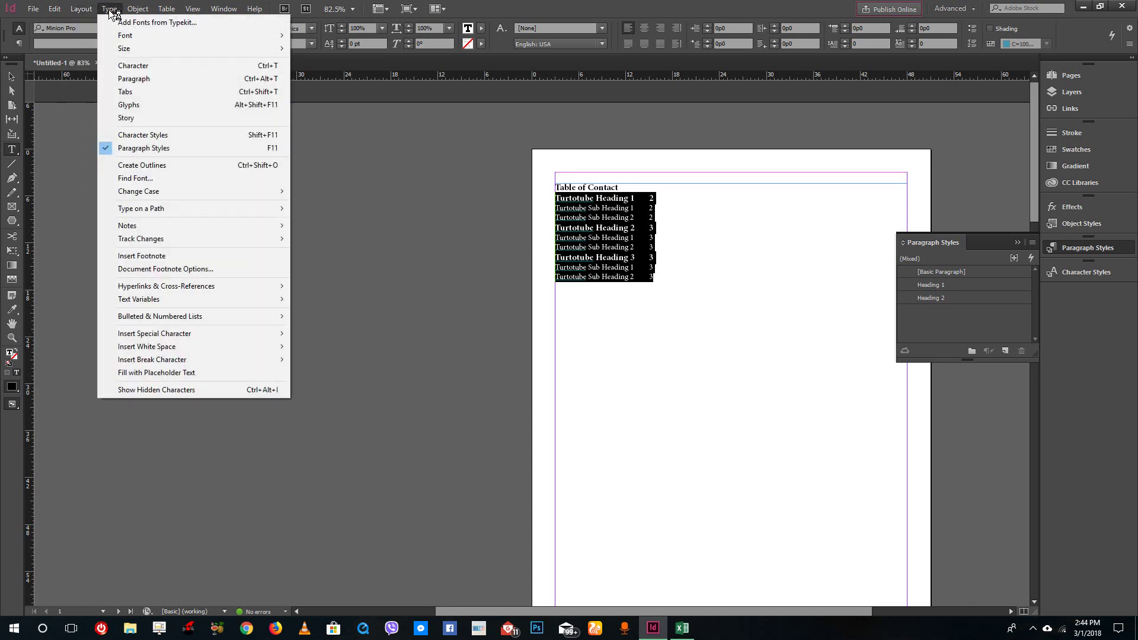
Step: Add a left tab stop near the frame's right edge with a '.' leader for the selected entries
{"action": "left_click", "coordinate": [137, 91]}
{"action": "left_click", "coordinate": [708, 148]}
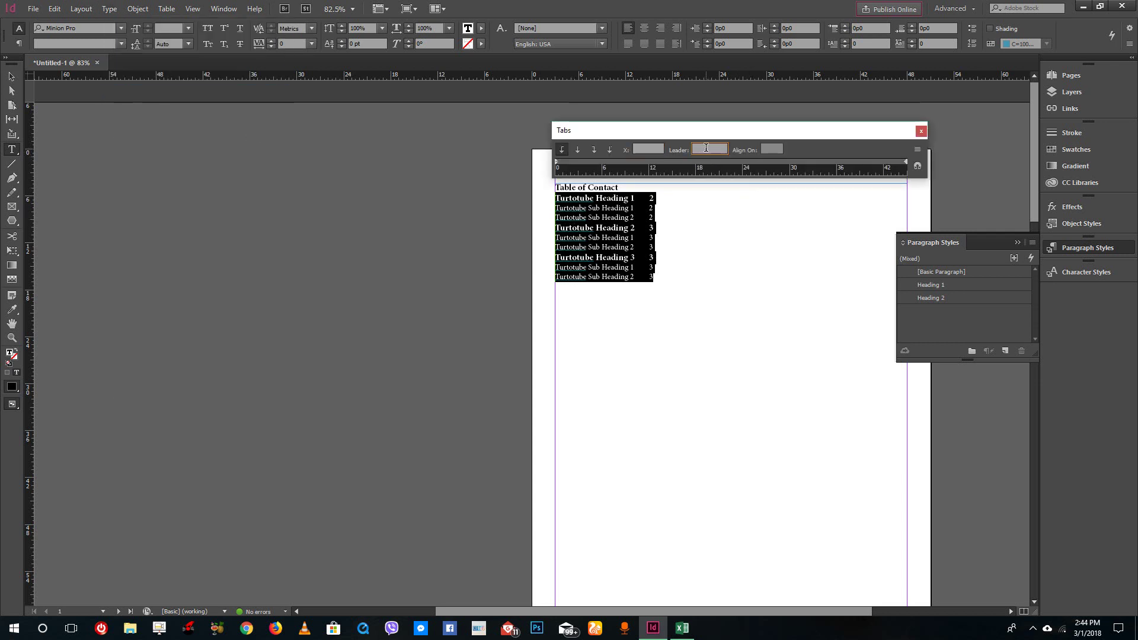
{"action": "left_click", "coordinate": [645, 168]}
{"action": "left_click_drag", "start_coordinate": [639, 169], "coordinate": [598, 159]}
{"action": "left_click", "coordinate": [577, 149]}
{"action": "left_click", "coordinate": [561, 150]}
{"action": "left_click_drag", "start_coordinate": [577, 169], "coordinate": [892, 167]}
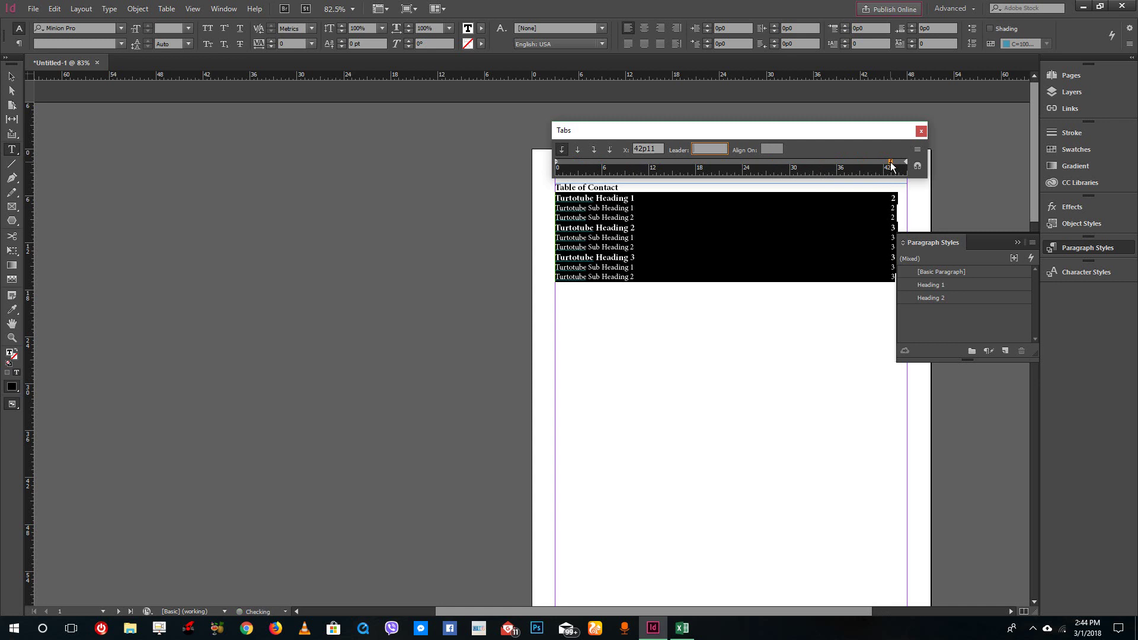
{"action": "left_click", "coordinate": [1017, 242]}
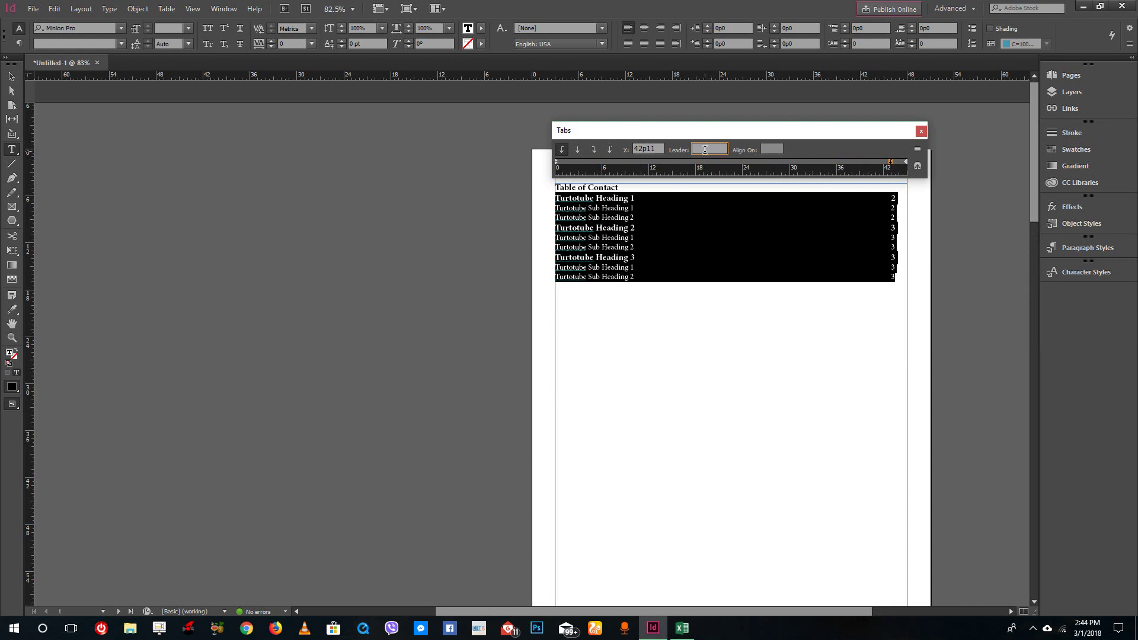
{"action": "type", "text": "."}
{"action": "key", "text": "Return"}
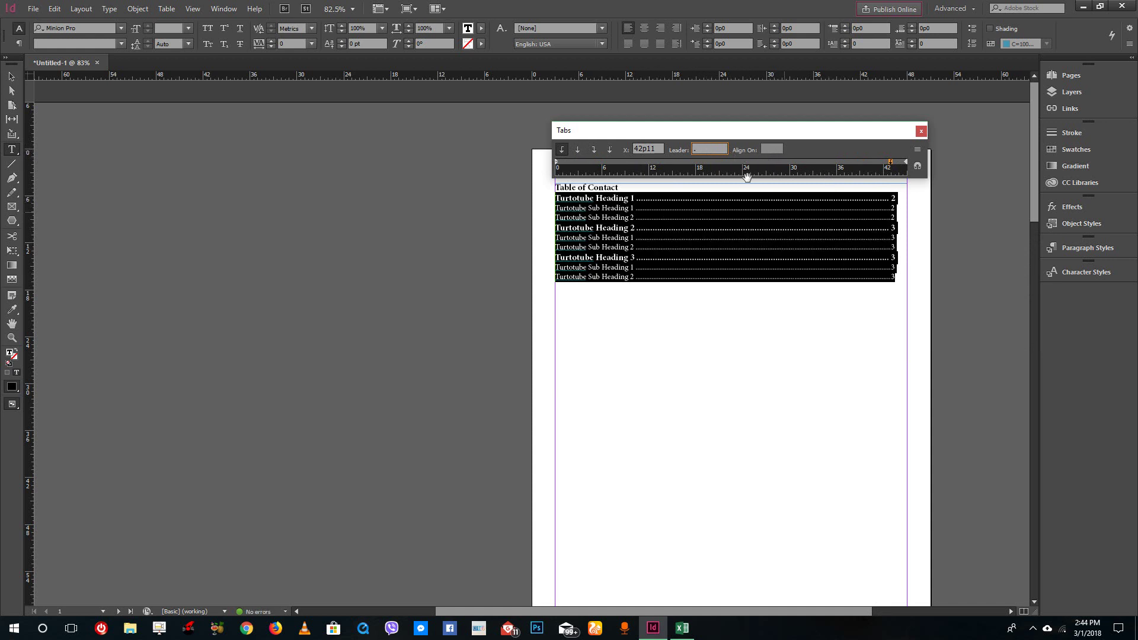
Step: Try an underscore leader, then switch back to the dot leader
{"action": "type", "text": "_"}
{"action": "left_click", "coordinate": [727, 243]}
{"action": "left_click", "coordinate": [705, 149]}
{"action": "key", "text": "Return"}
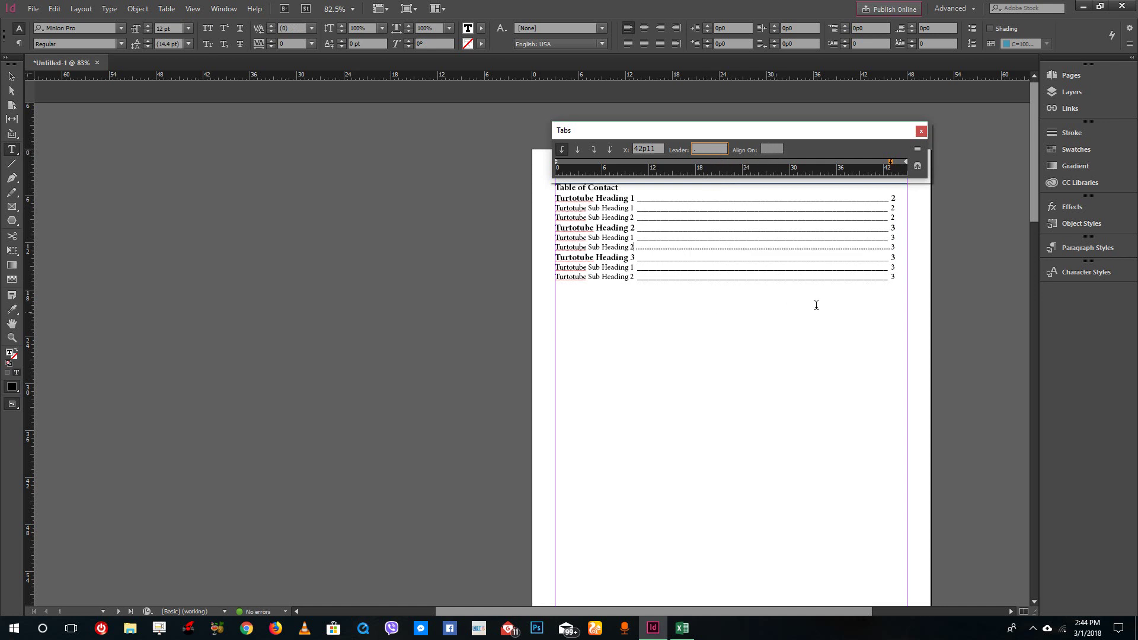
Step: Apply the dot leader to all entries from Heading 1 down and nudge the stop to 43p6
{"action": "left_click_drag", "start_coordinate": [897, 277], "coordinate": [544, 194]}
{"action": "left_click", "coordinate": [715, 148]}
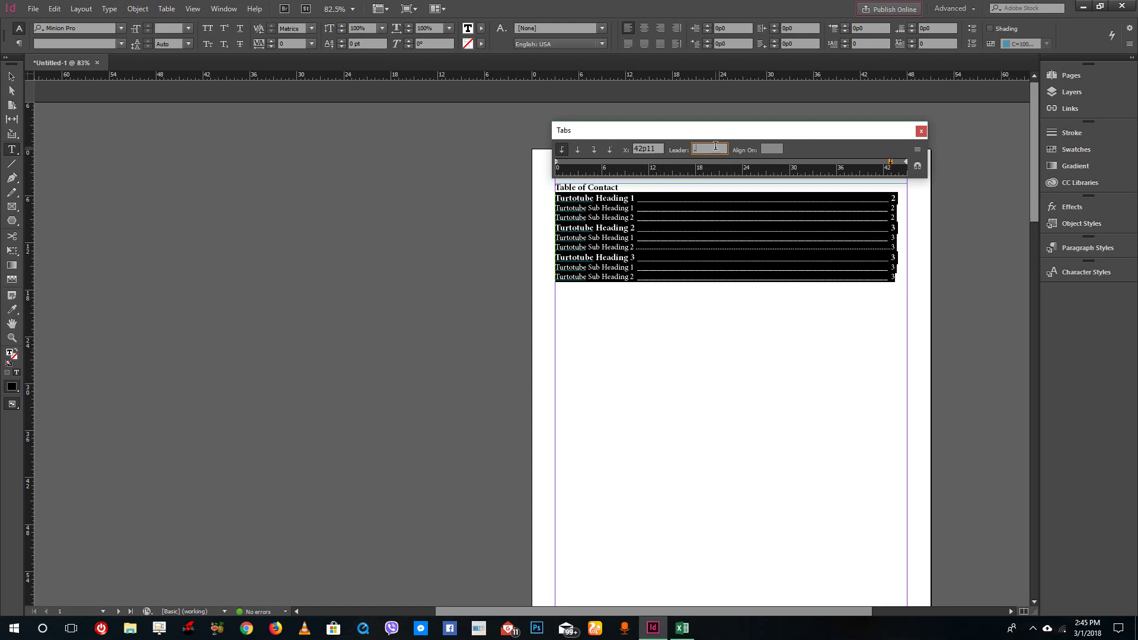
{"action": "left_click", "coordinate": [695, 275]}
{"action": "left_click_drag", "start_coordinate": [897, 278], "coordinate": [550, 192]}
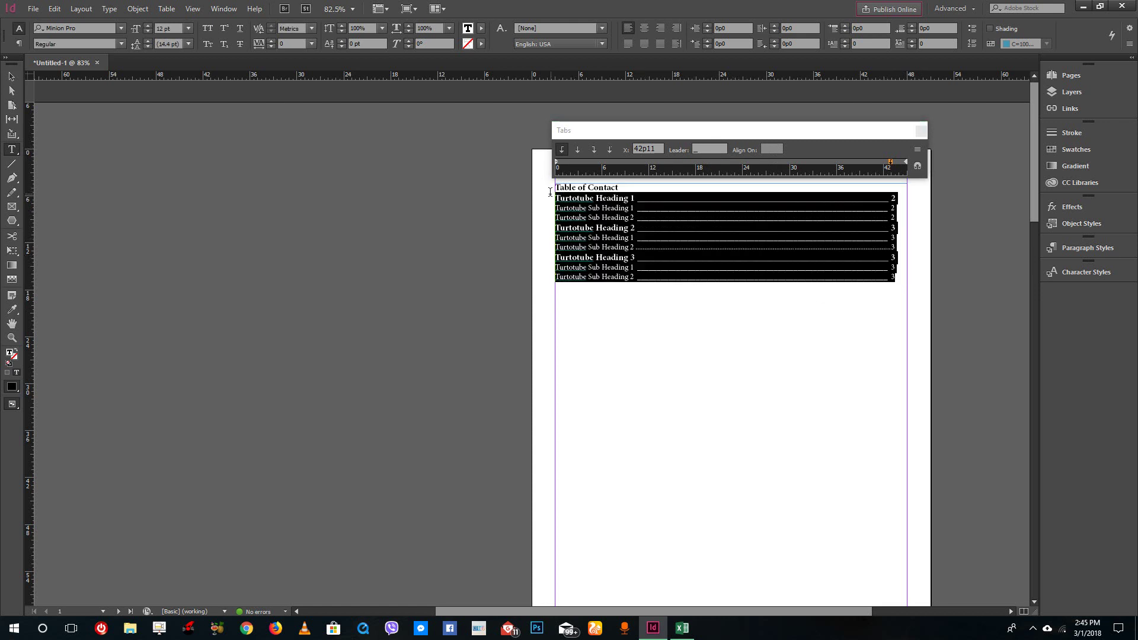
{"action": "left_click", "coordinate": [892, 163]}
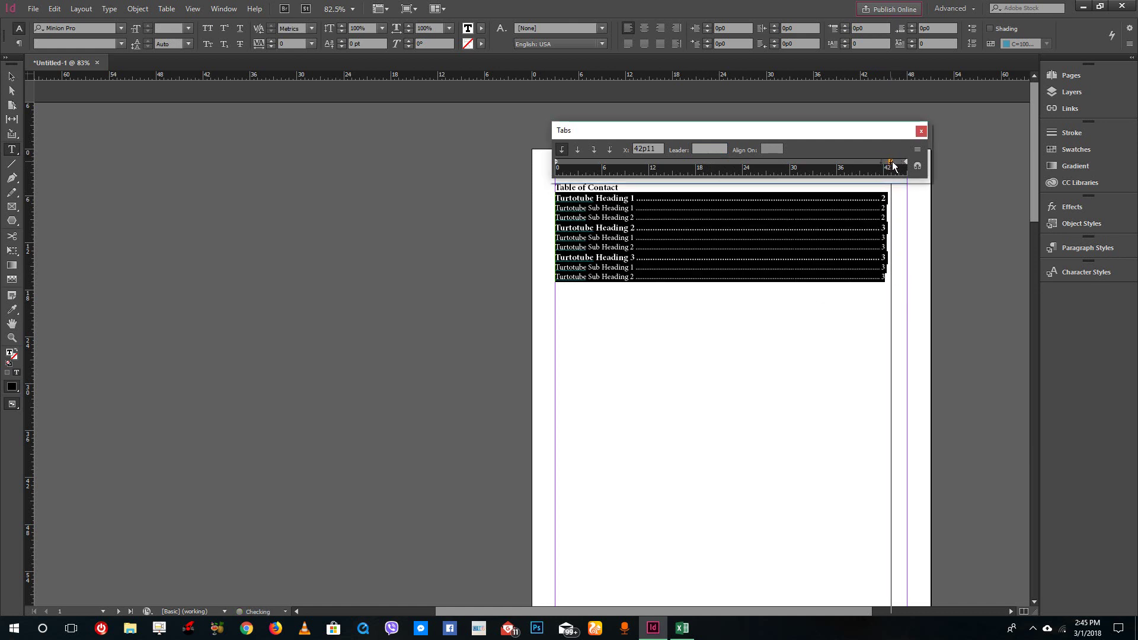
{"action": "left_click_drag", "start_coordinate": [893, 166], "coordinate": [897, 166]}
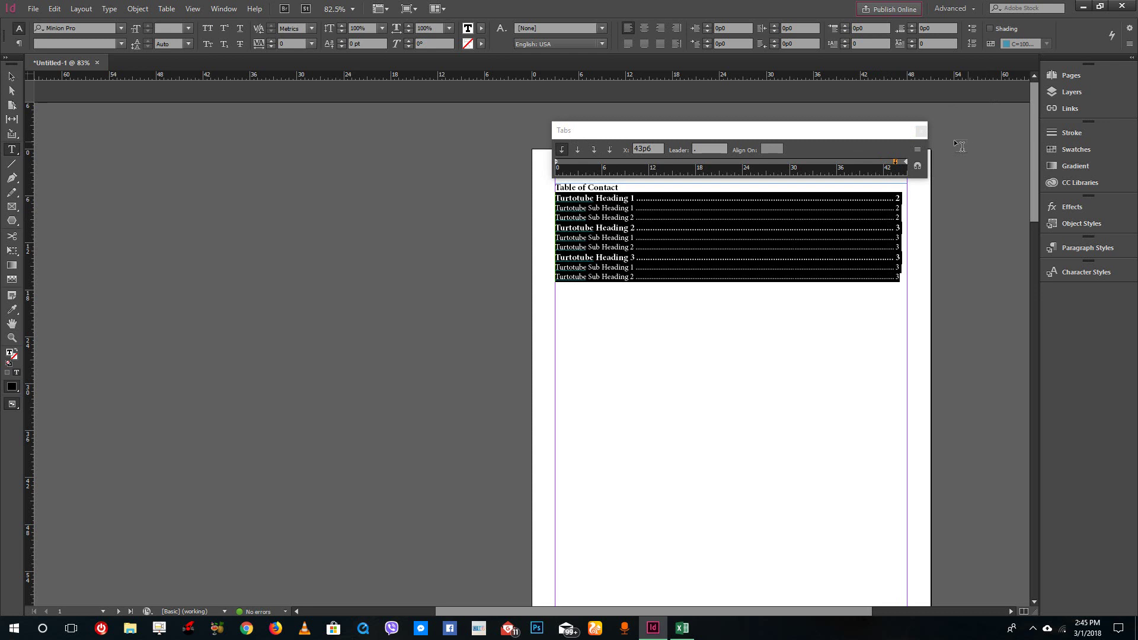
{"action": "left_click", "coordinate": [921, 130]}
{"action": "left_click", "coordinate": [709, 254]}
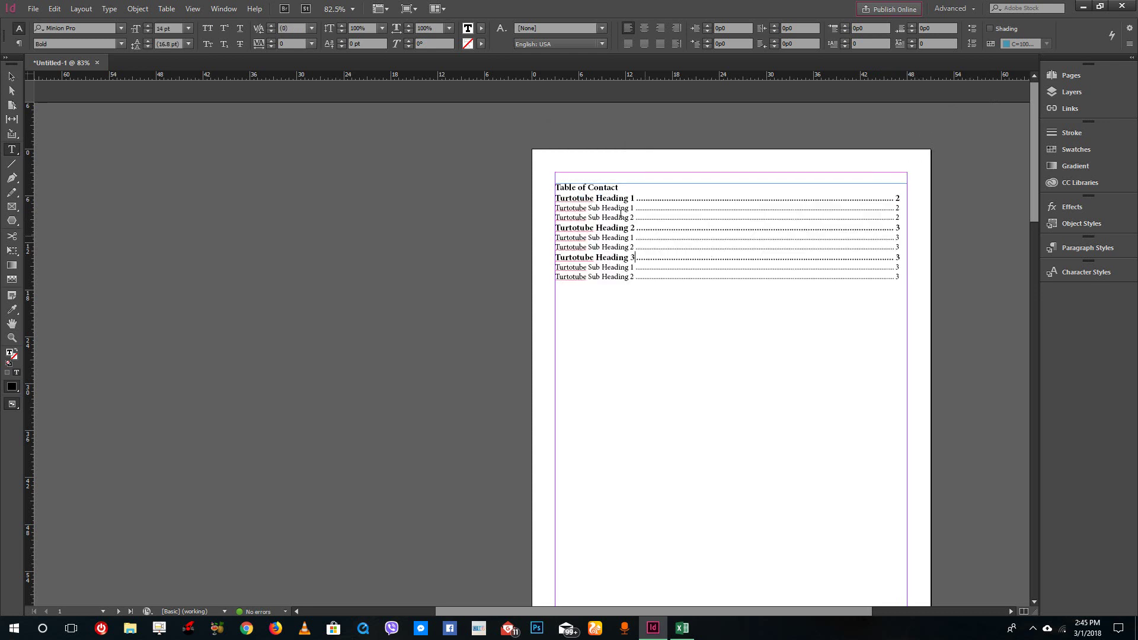
Step: Insert blank lines after the title and before the Heading 2 and Heading 3 groups
{"action": "left_click", "coordinate": [901, 217]}
{"action": "key", "text": "Return"}
{"action": "left_click", "coordinate": [902, 259]}
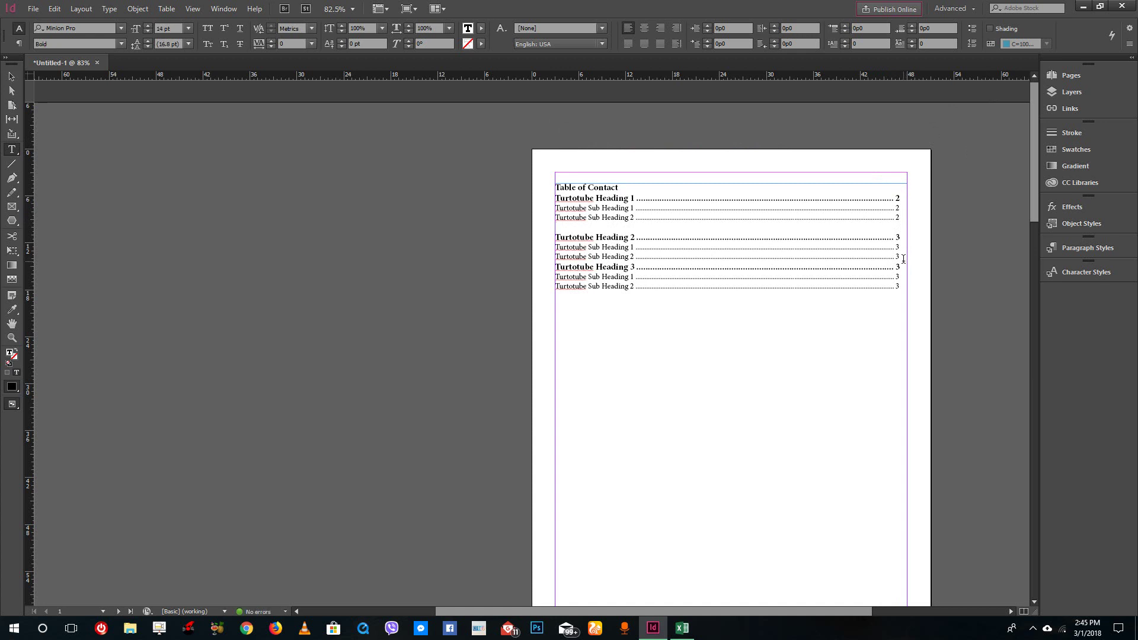
{"action": "key", "text": "Return"}
{"action": "left_click", "coordinate": [639, 192]}
{"action": "key", "text": "Return"}
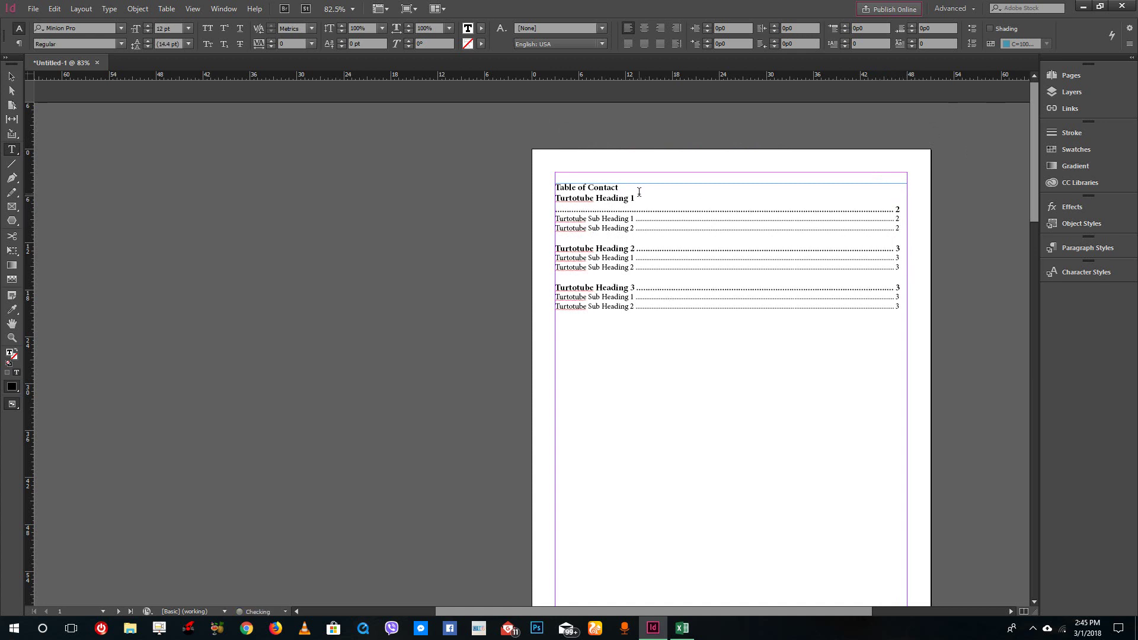
{"action": "key", "text": "BackSpace"}
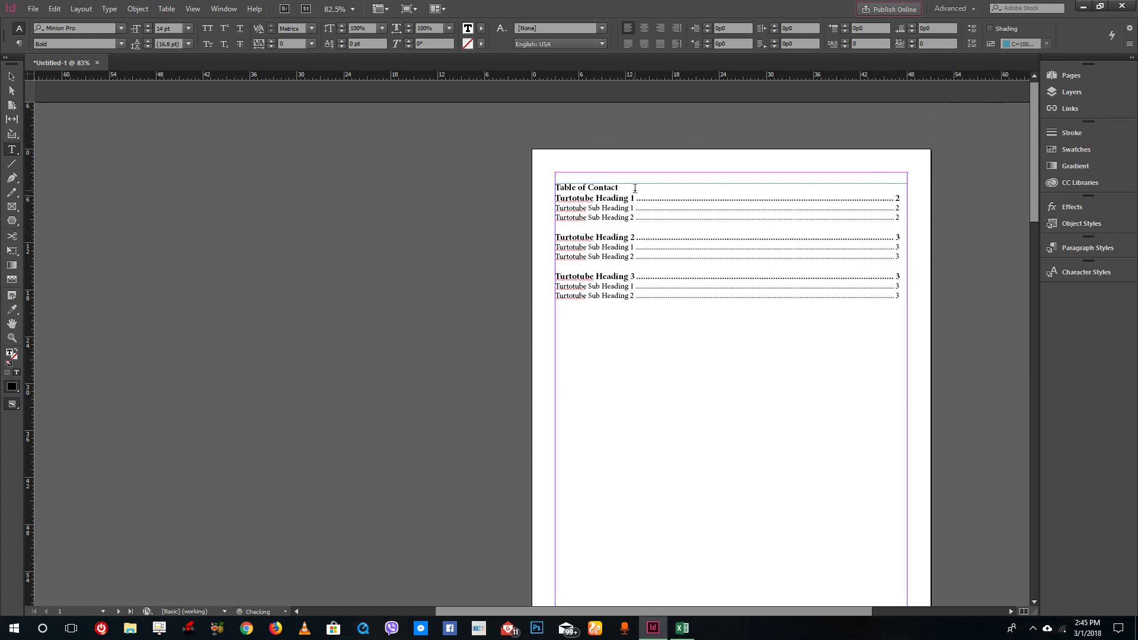
{"action": "left_click", "coordinate": [635, 189]}
{"action": "key", "text": "Return"}
Step: Set the title in All Caps so it reads TABLE OF CONTACT
{"action": "left_click_drag", "start_coordinate": [630, 189], "coordinate": [552, 180]}
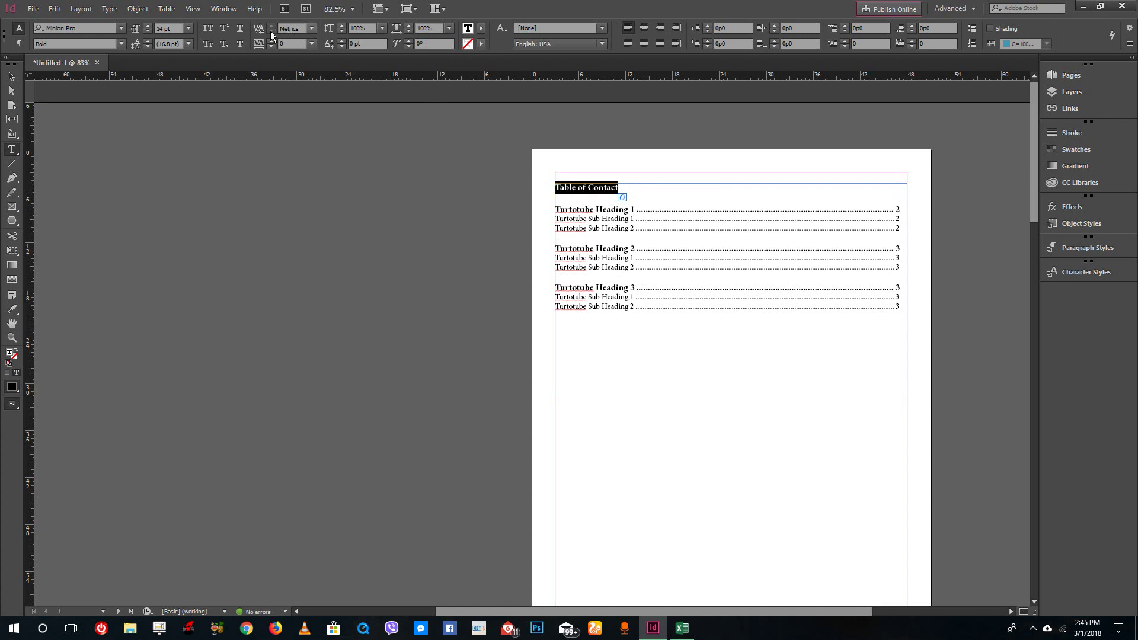
{"action": "left_click", "coordinate": [207, 28]}
{"action": "left_click", "coordinate": [823, 304]}
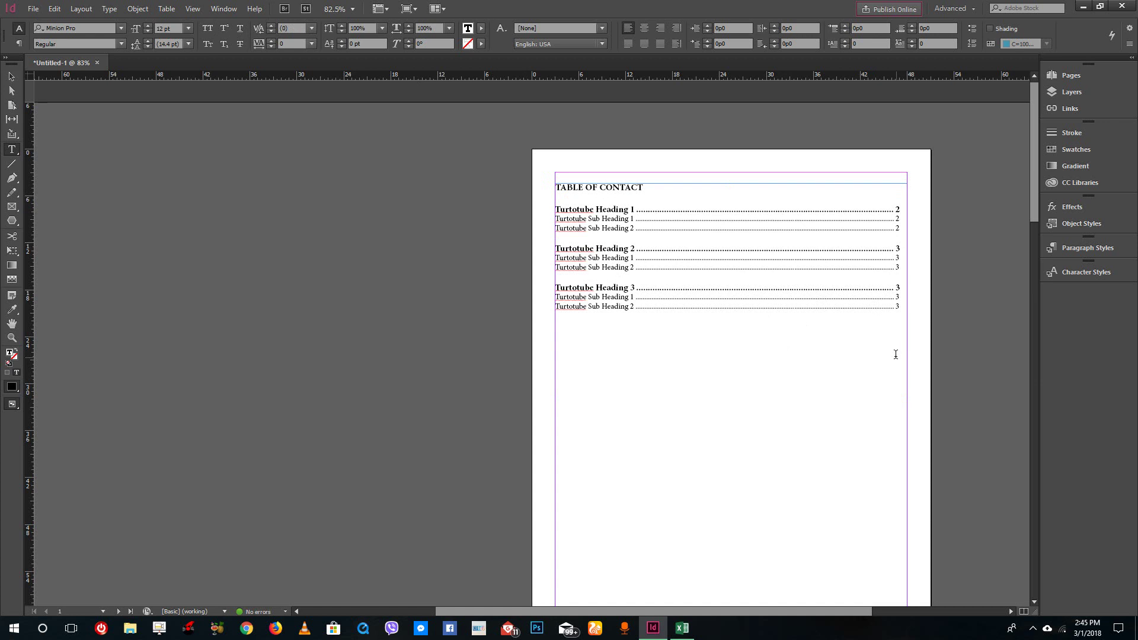
{"action": "left_click", "coordinate": [897, 209]}
Step: Make page 2 a new section via Numbering & Section Options, starting page numbering at 1
{"action": "left_click", "coordinate": [895, 212]}
{"action": "scroll", "coordinate": [883, 222], "scroll_direction": "down", "scroll_amount": 10}
{"action": "scroll", "coordinate": [353, 344], "scroll_direction": "down", "scroll_amount": 5}
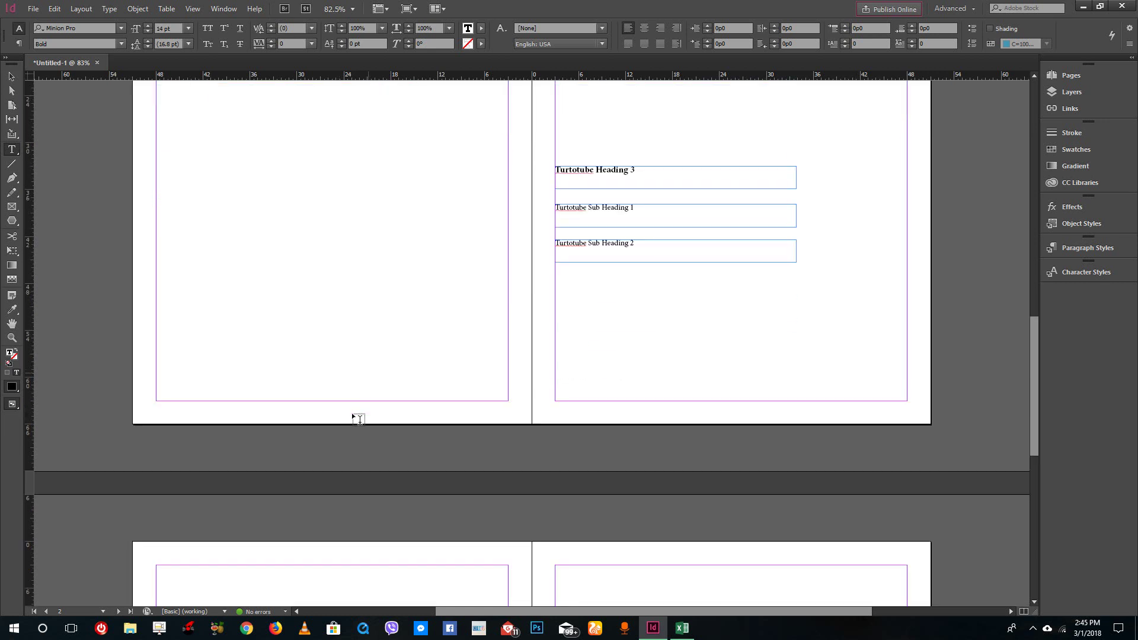
{"action": "scroll", "coordinate": [364, 352], "scroll_direction": "up", "scroll_amount": 5}
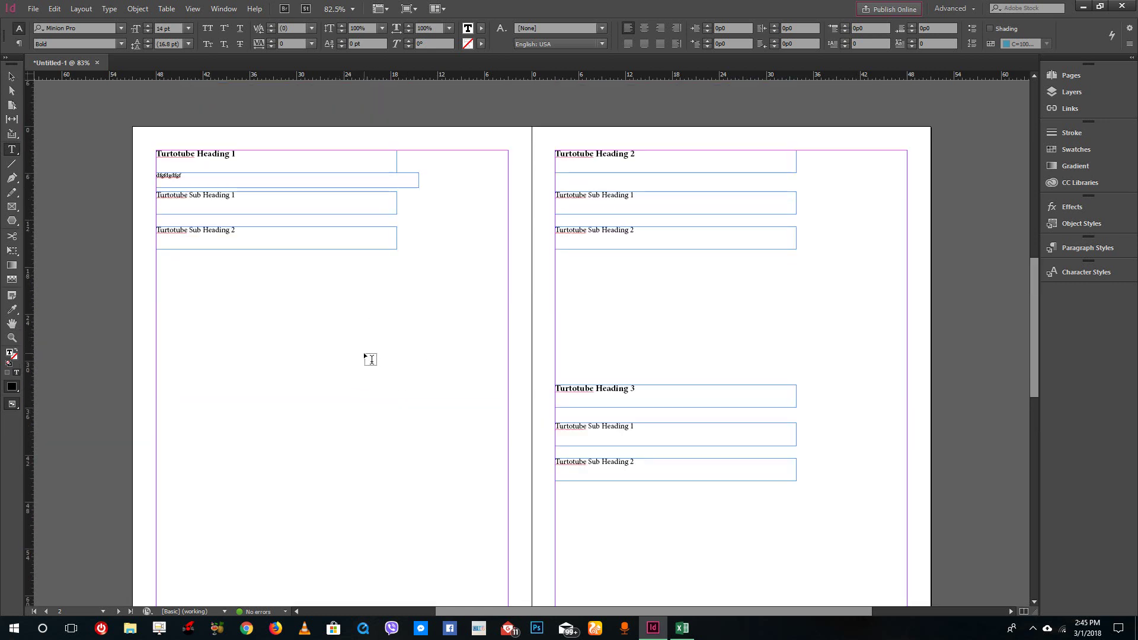
{"action": "left_click", "coordinate": [16, 79]}
{"action": "left_click", "coordinate": [1074, 75]}
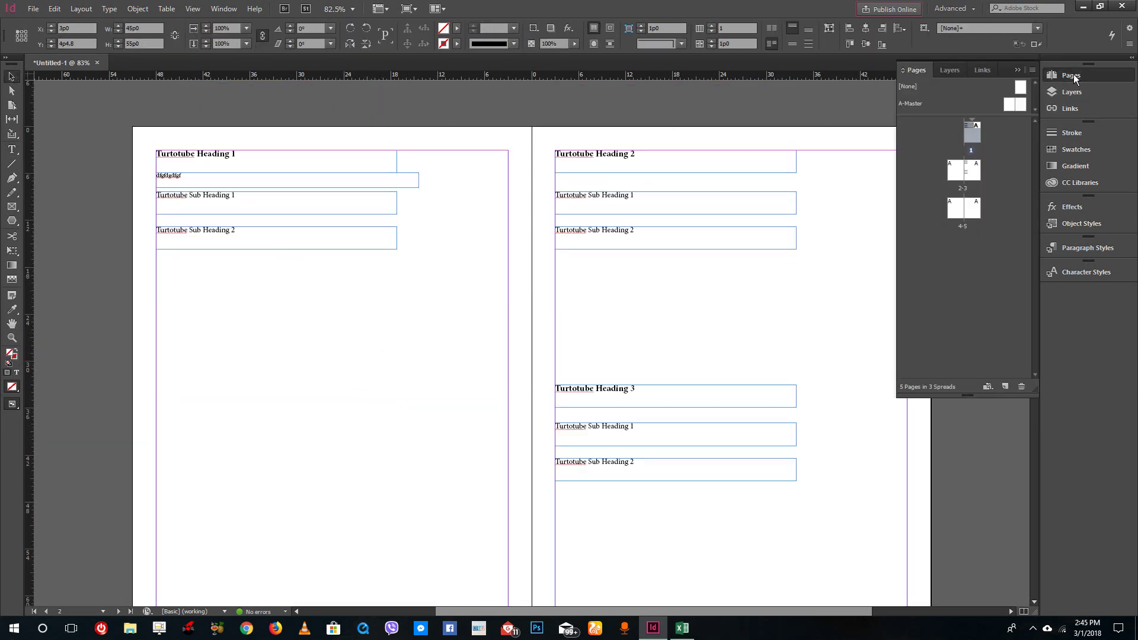
{"action": "left_click", "coordinate": [955, 175]}
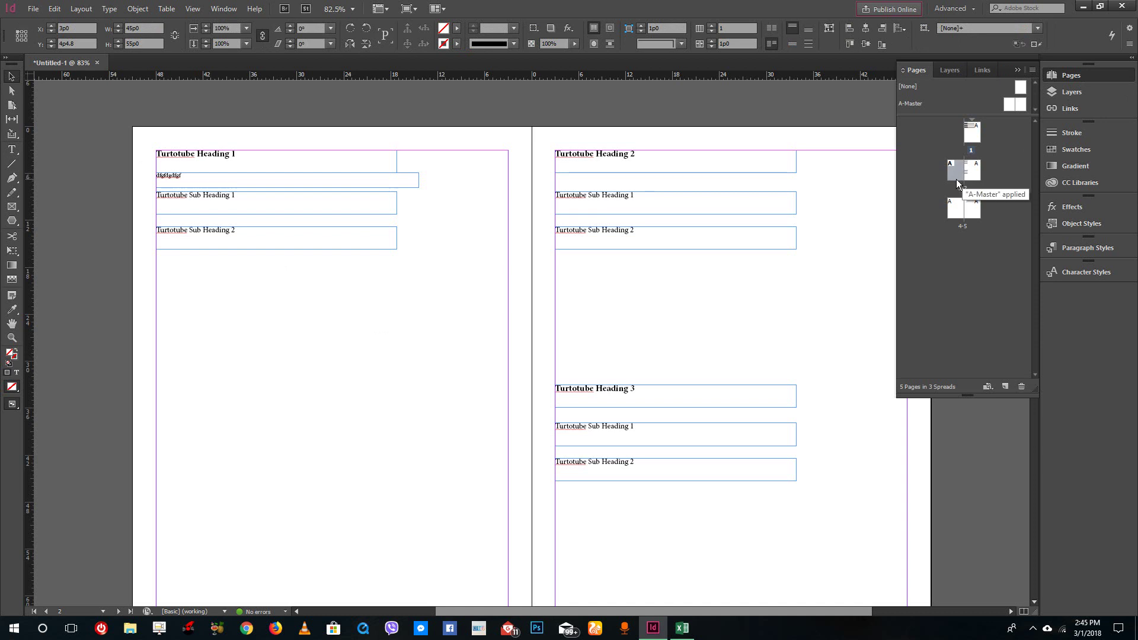
{"action": "right_click", "coordinate": [959, 171]}
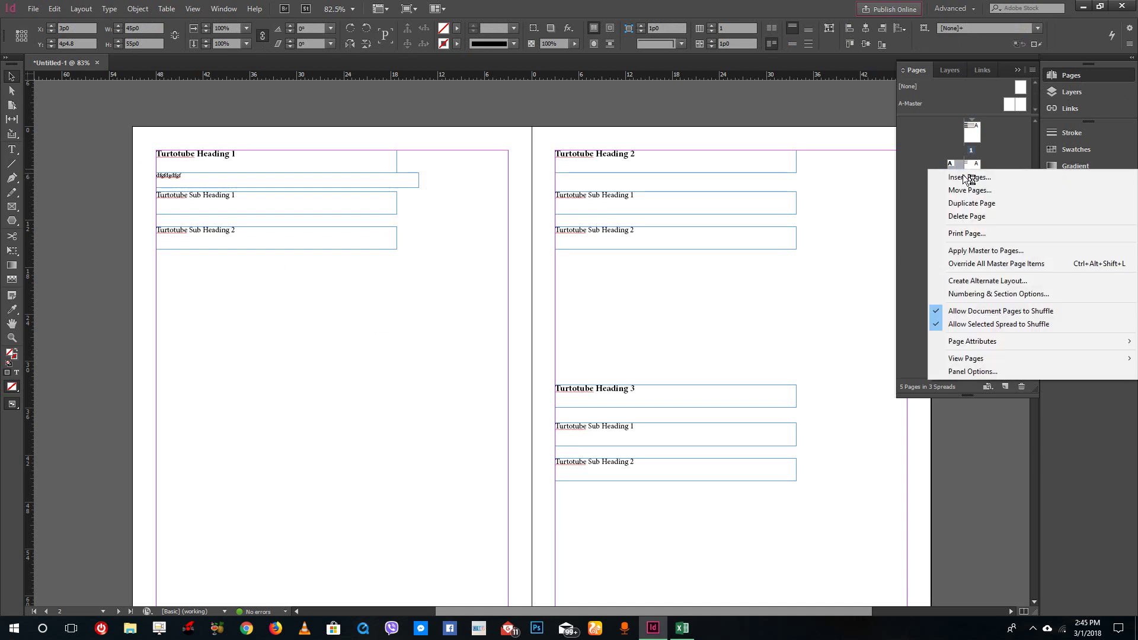
{"action": "left_click", "coordinate": [1002, 294]}
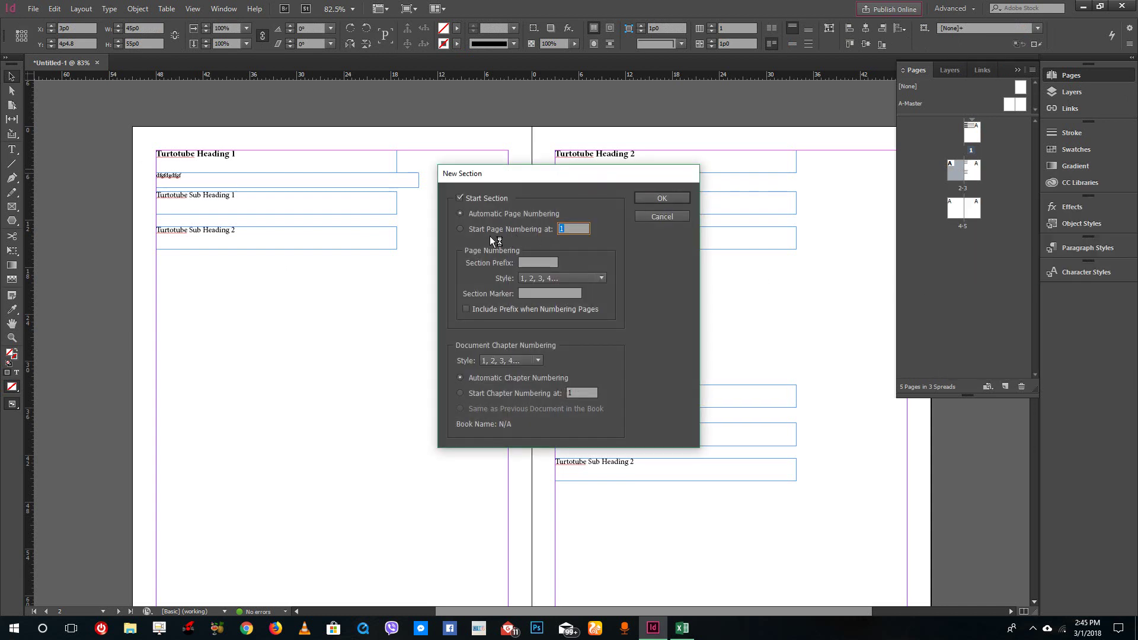
{"action": "left_click", "coordinate": [460, 229]}
{"action": "left_click", "coordinate": [678, 199]}
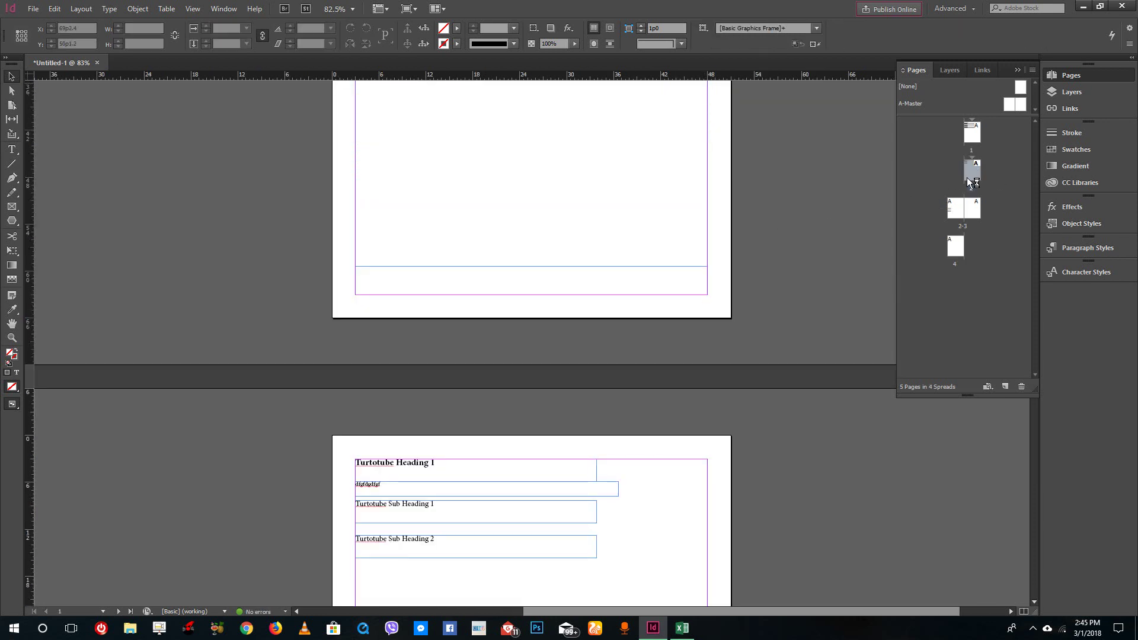
Step: Update the table of contents on page 1 so its entries show pages 1 and 2
{"action": "double_click", "coordinate": [972, 134]}
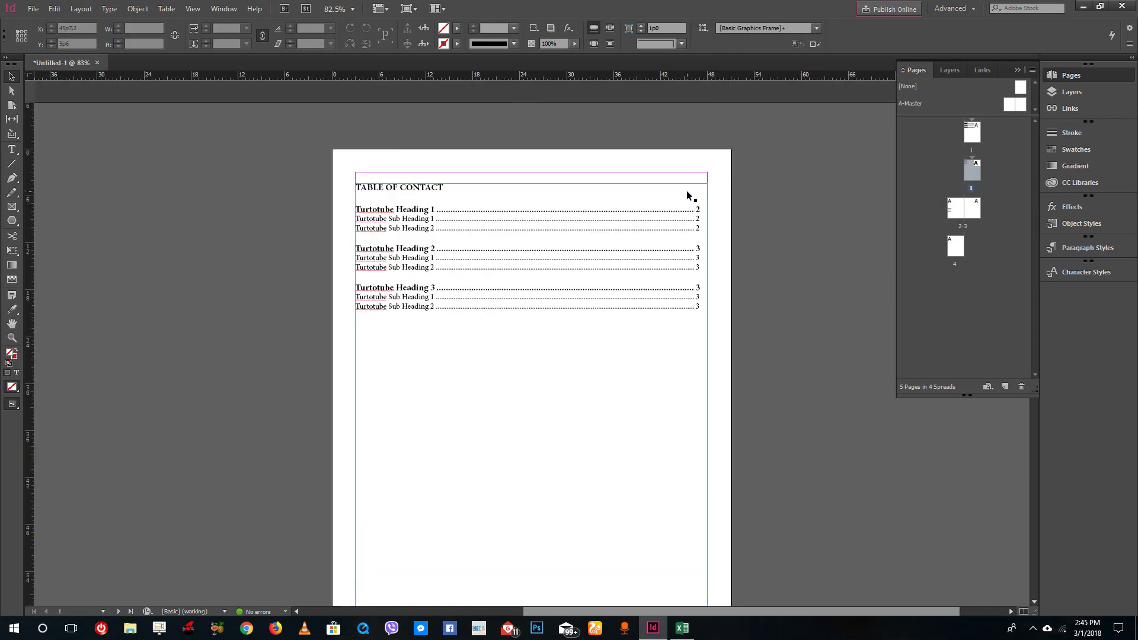
{"action": "left_click", "coordinate": [557, 230]}
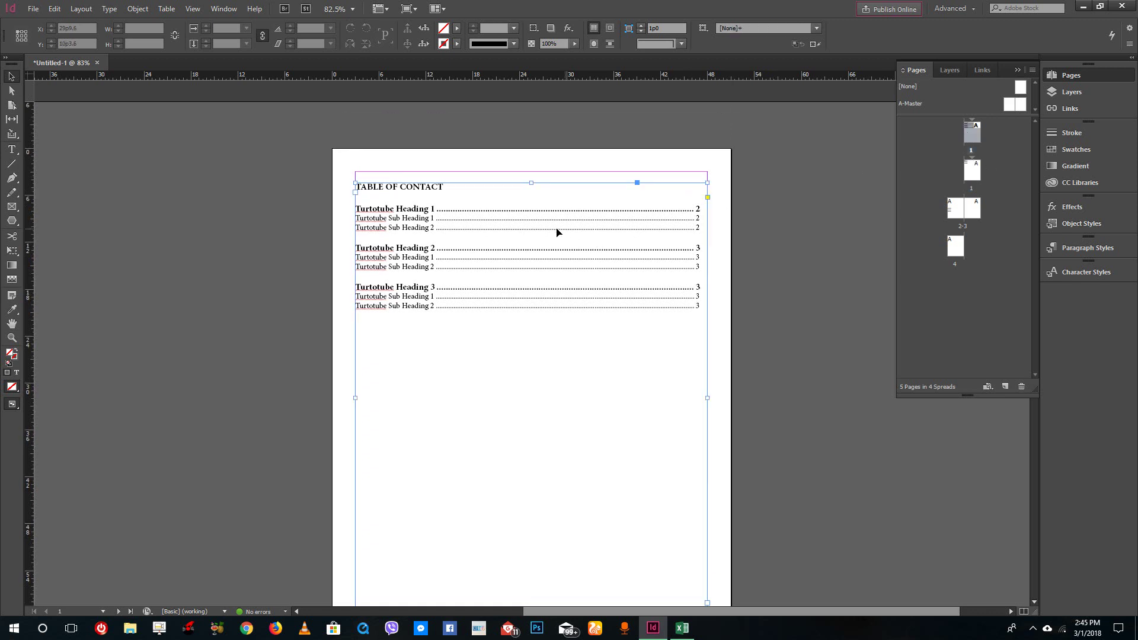
{"action": "left_click", "coordinate": [74, 11]}
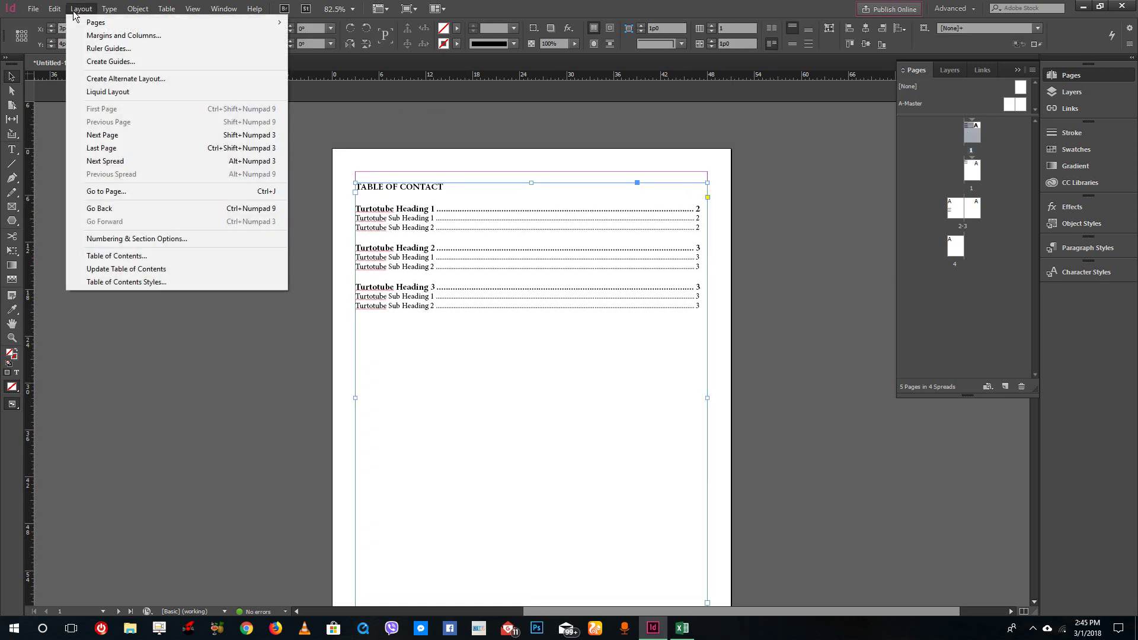
{"action": "left_click", "coordinate": [125, 269]}
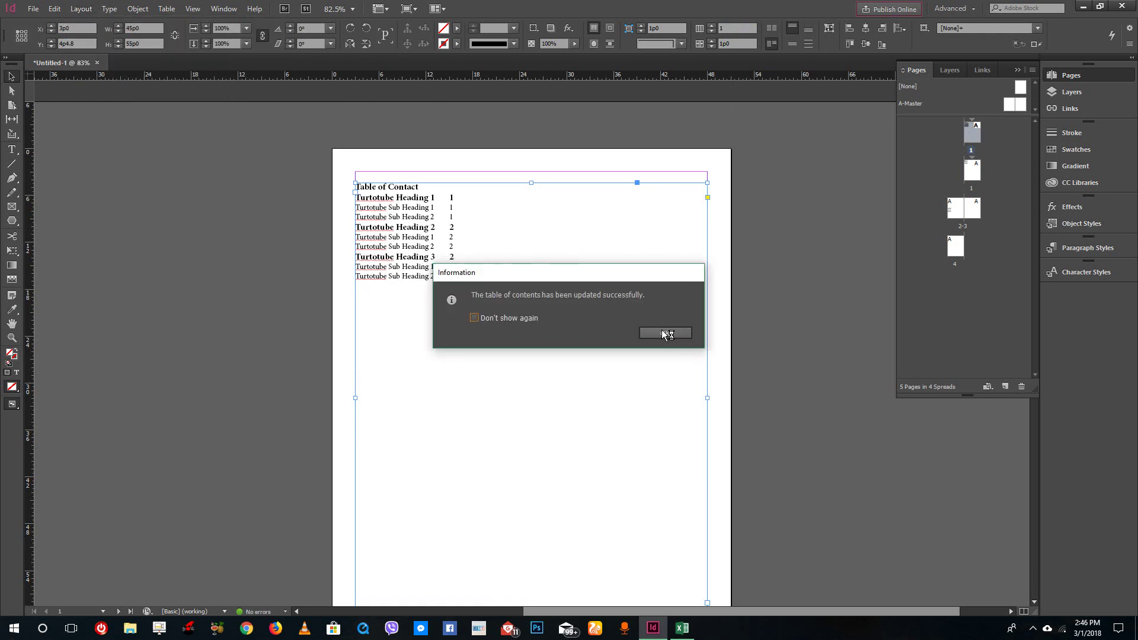
{"action": "left_click", "coordinate": [663, 333]}
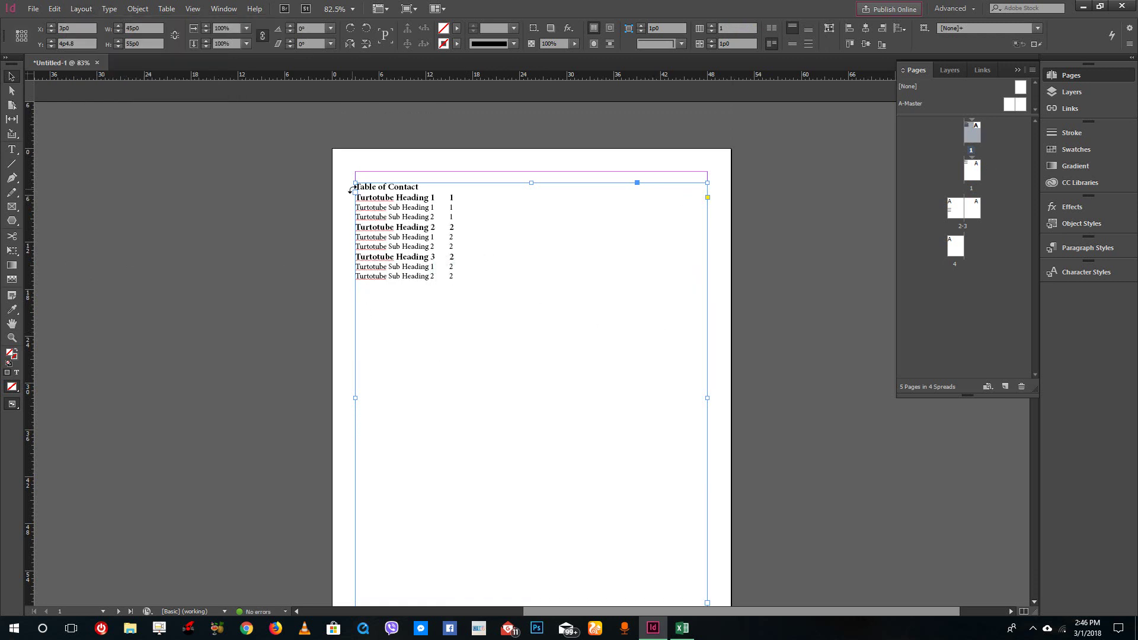
{"action": "left_click", "coordinate": [83, 12]}
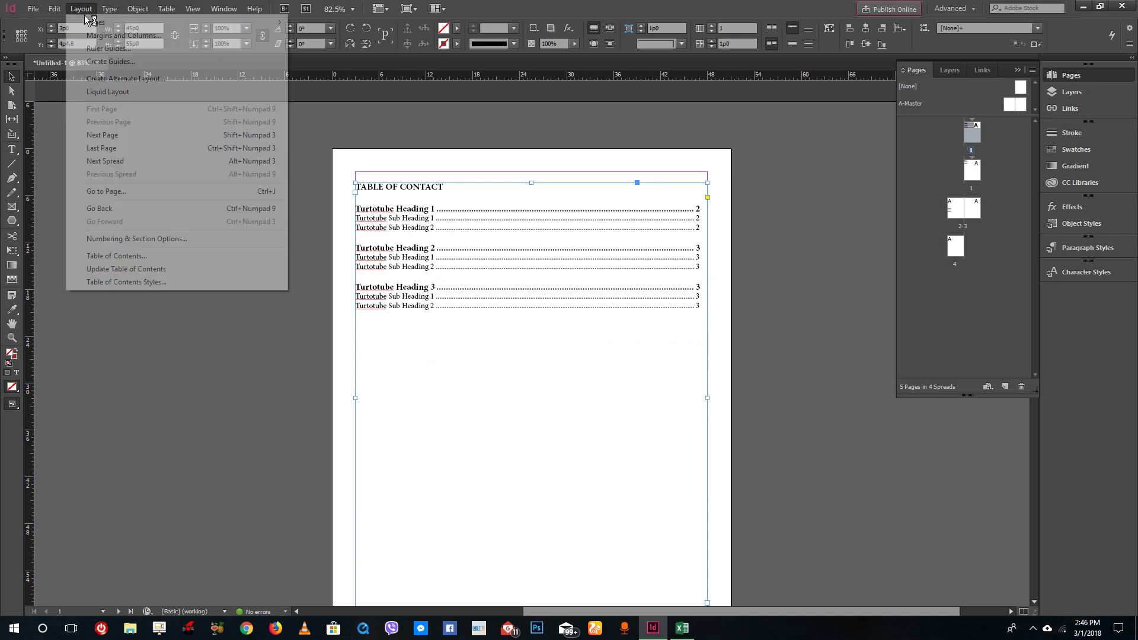
{"action": "left_click", "coordinate": [155, 274]}
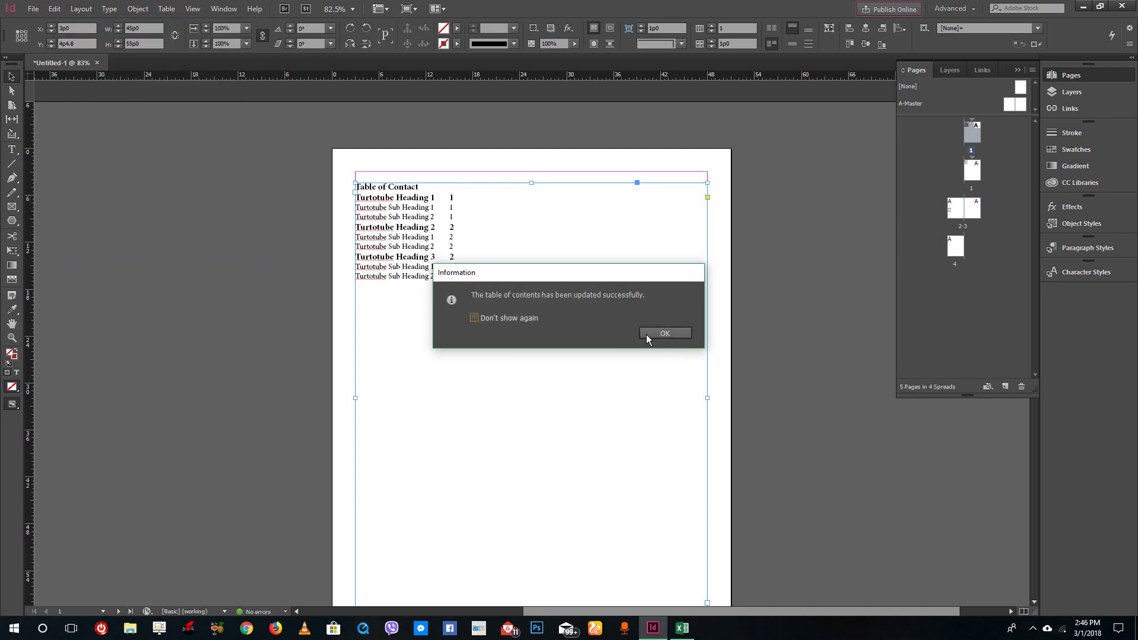
{"action": "left_click", "coordinate": [665, 333]}
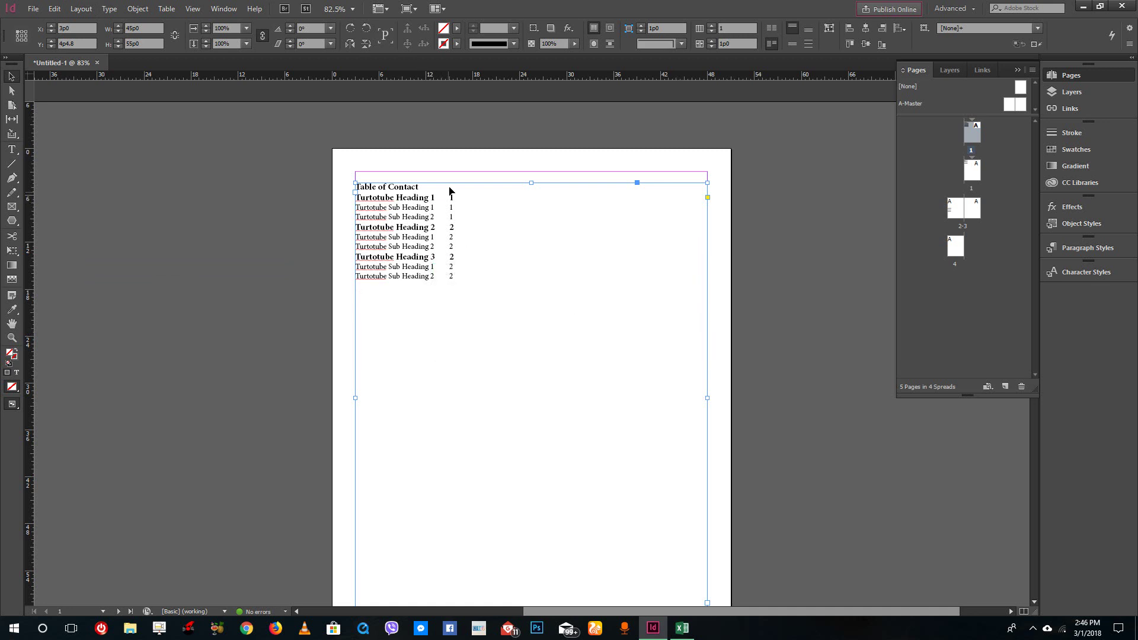
{"action": "double_click", "coordinate": [433, 188]}
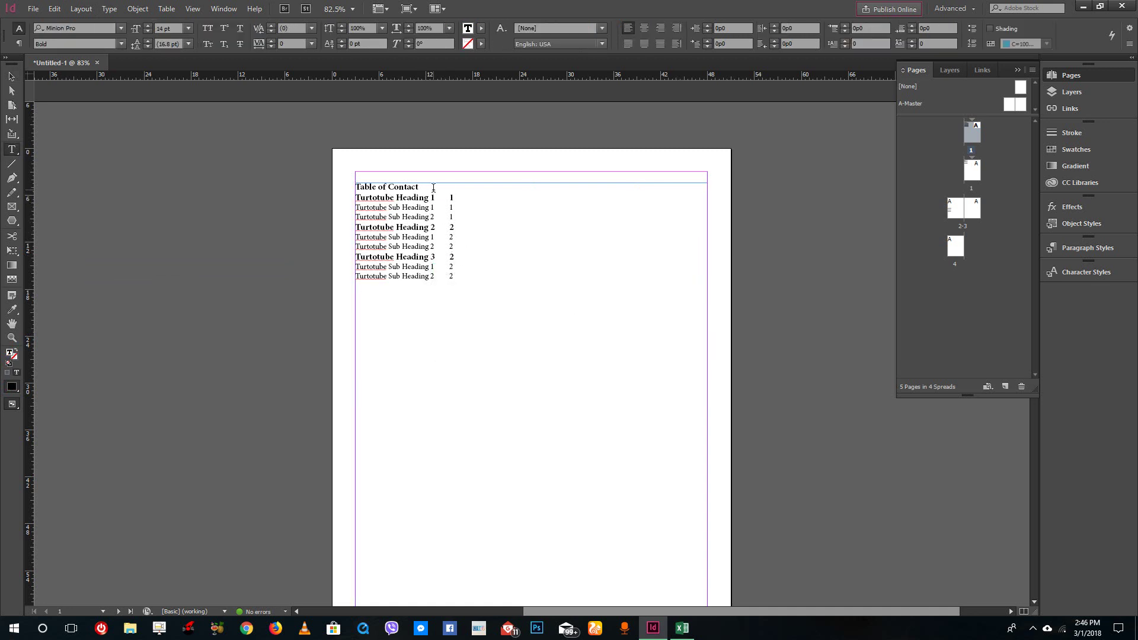
Step: Break the title after 'Table of' and add blank lines before the Heading 2 and Heading 3 groups
{"action": "key", "text": "Return"}
{"action": "left_click", "coordinate": [470, 228]}
{"action": "key", "text": "Return"}
{"action": "left_click", "coordinate": [470, 273]}
{"action": "key", "text": "Return"}
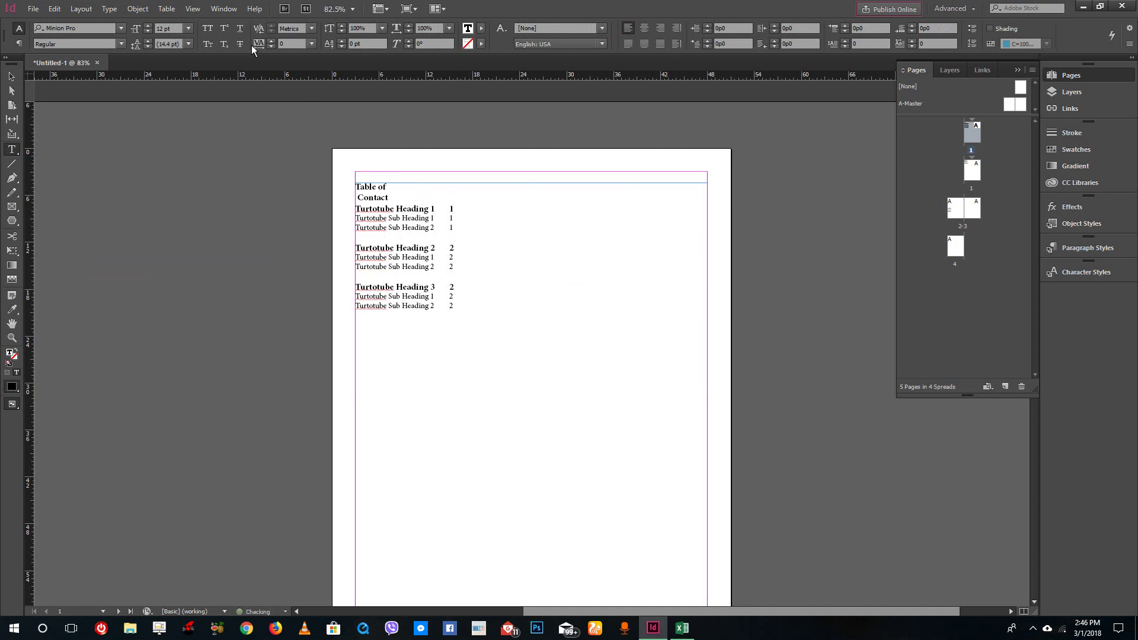
Step: Open the Tabs panel from the Type menu
{"action": "left_click", "coordinate": [82, 8]}
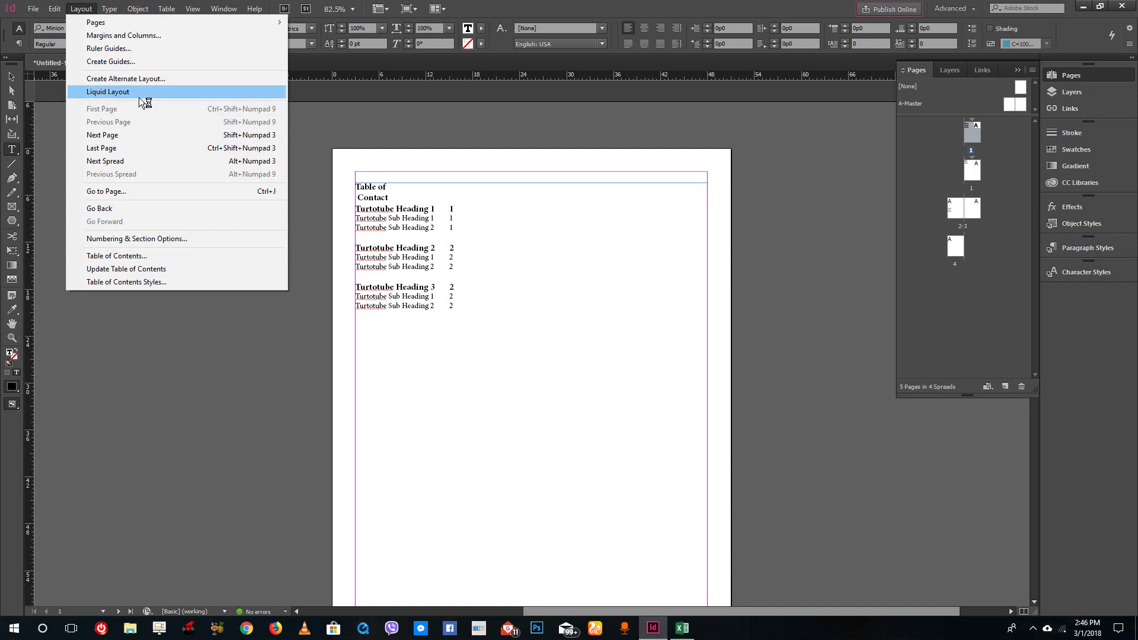
{"action": "mouse_move", "coordinate": [109, 8]}
{"action": "left_click", "coordinate": [154, 95]}
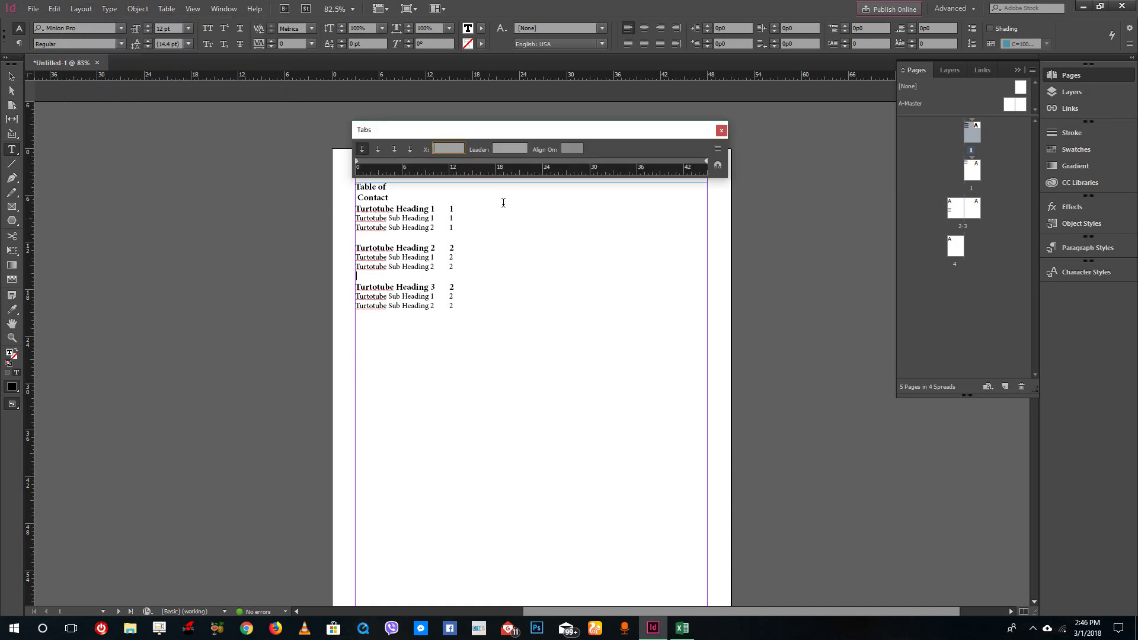
Step: Give all entries from Turtotube Heading 1 down a 42p0 tab stop with a '.' leader
{"action": "left_click_drag", "start_coordinate": [510, 358], "coordinate": [356, 209]}
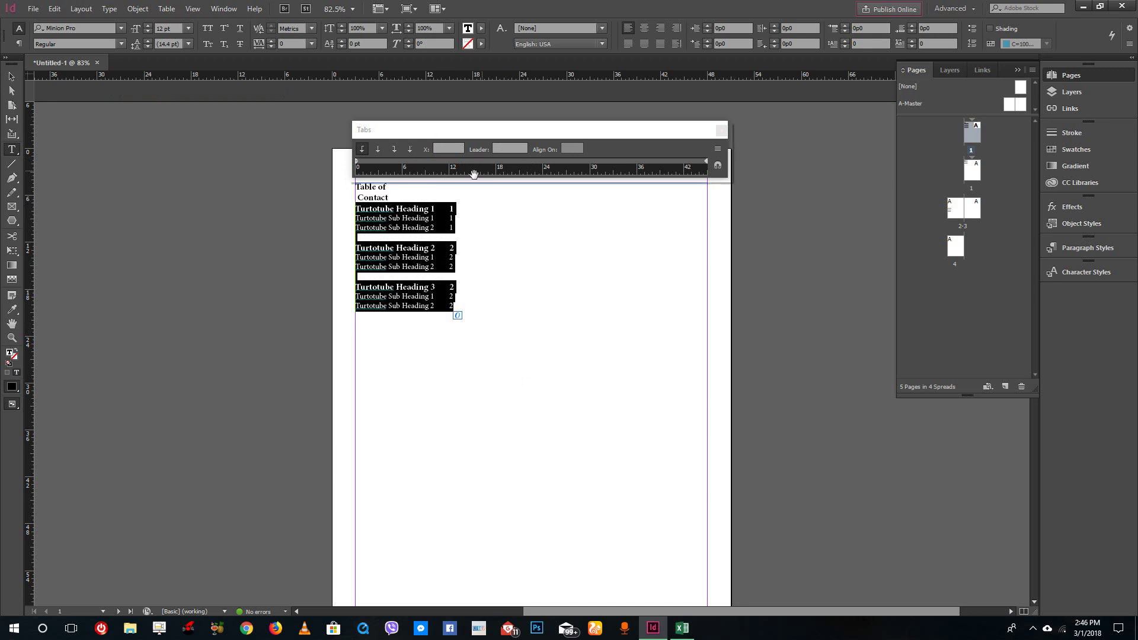
{"action": "left_click_drag", "start_coordinate": [439, 166], "coordinate": [682, 168]}
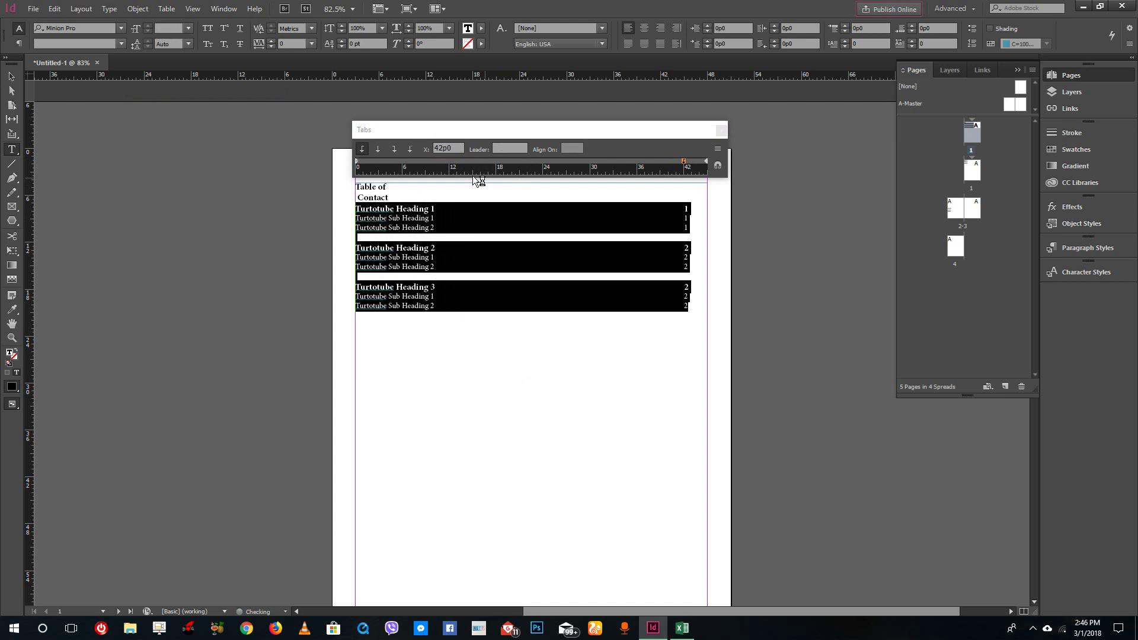
{"action": "left_click", "coordinate": [512, 147]}
{"action": "type", "text": "."}
{"action": "left_click", "coordinate": [454, 268]}
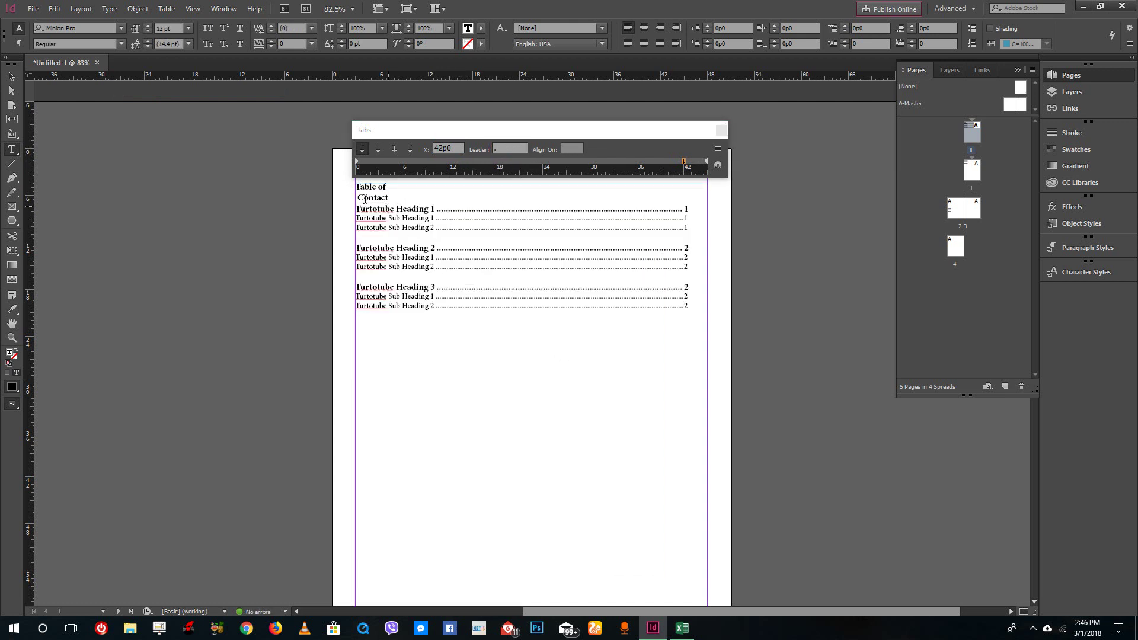
Step: Rejoin the title onto one line, add a blank line below, and set it in All Caps
{"action": "left_click", "coordinate": [358, 197]}
{"action": "key", "text": "BackSpace"}
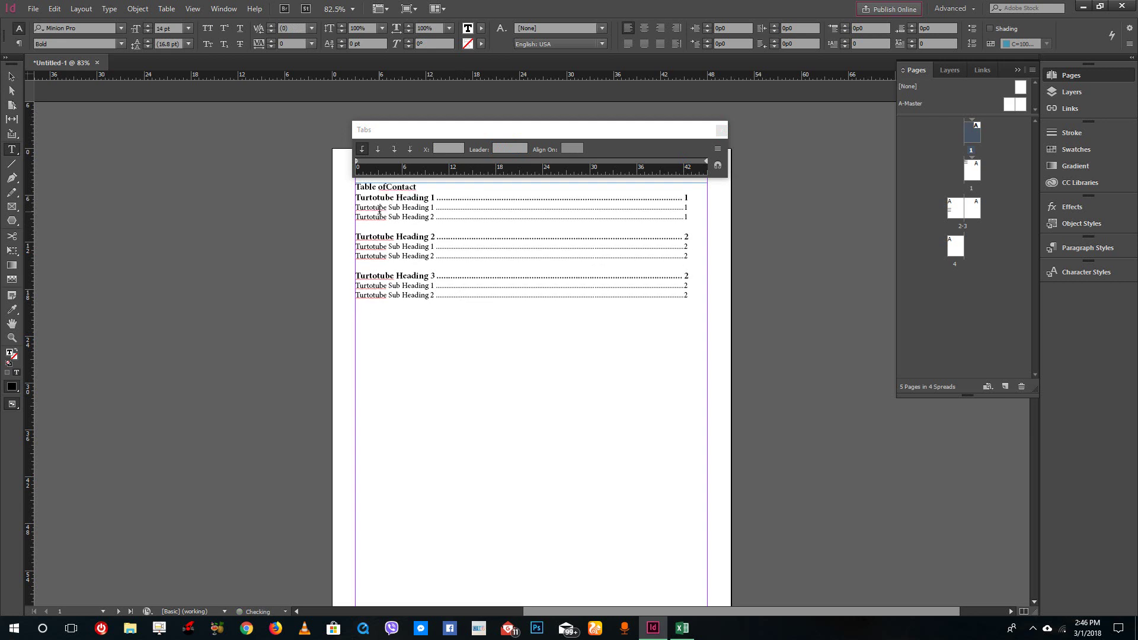
{"action": "left_click", "coordinate": [443, 185]}
{"action": "key", "text": "Return"}
{"action": "left_click_drag", "start_coordinate": [442, 186], "coordinate": [324, 185]}
{"action": "left_click", "coordinate": [207, 27]}
{"action": "left_click", "coordinate": [645, 246]}
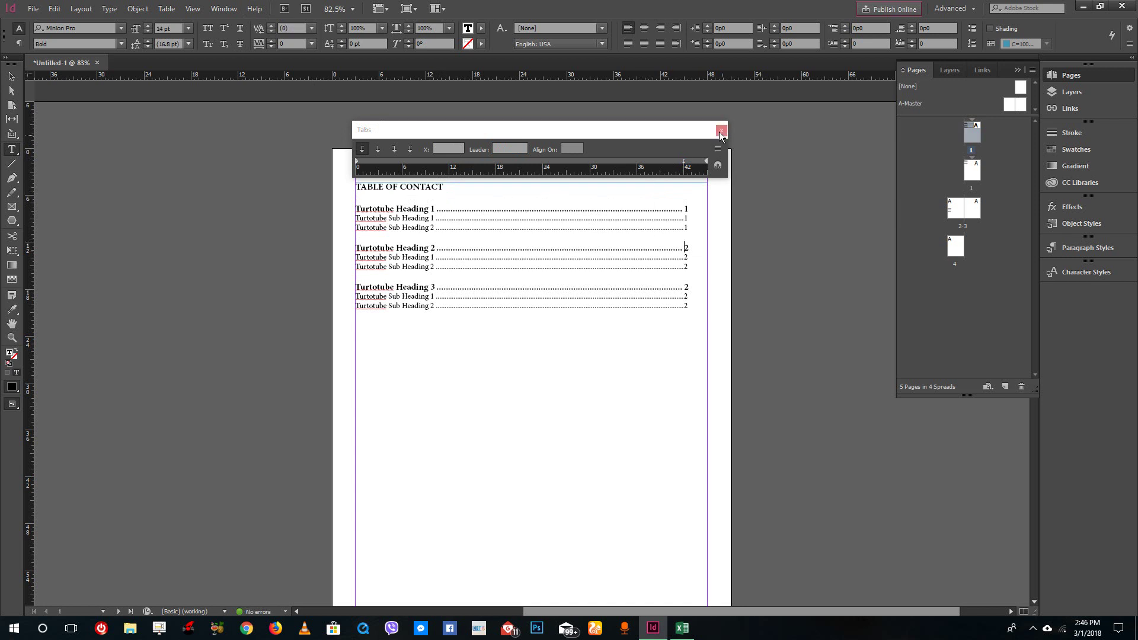
{"action": "left_click", "coordinate": [721, 130]}
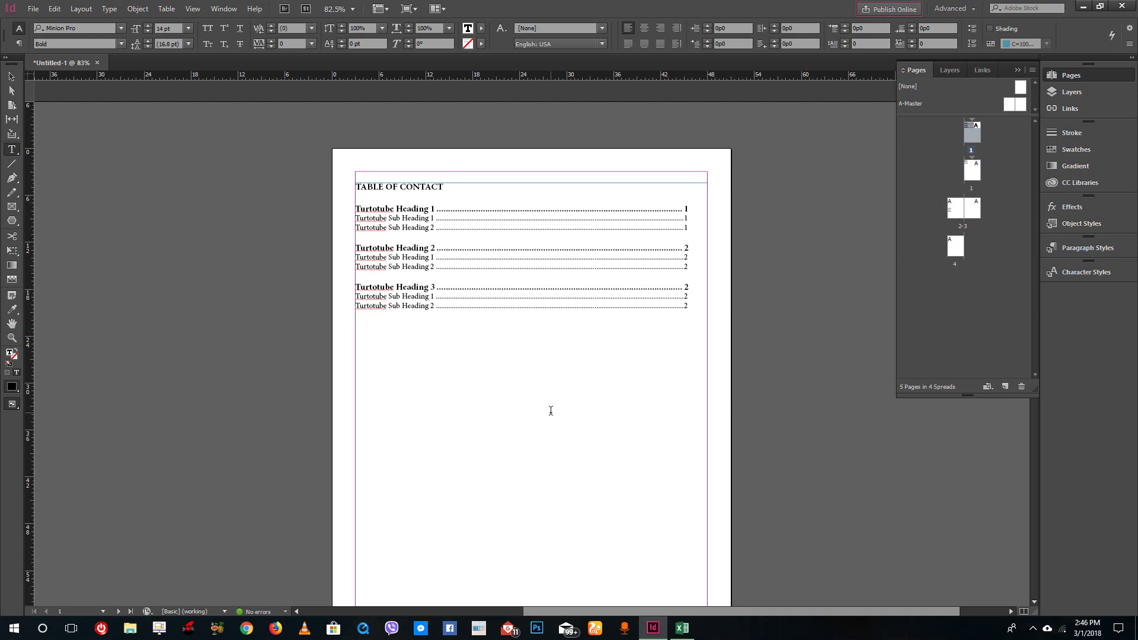
Step: Insert a tab before the first Turtotube Sub Heading 1 entry
{"action": "left_click", "coordinate": [355, 218]}
{"action": "key", "text": "Tab"}
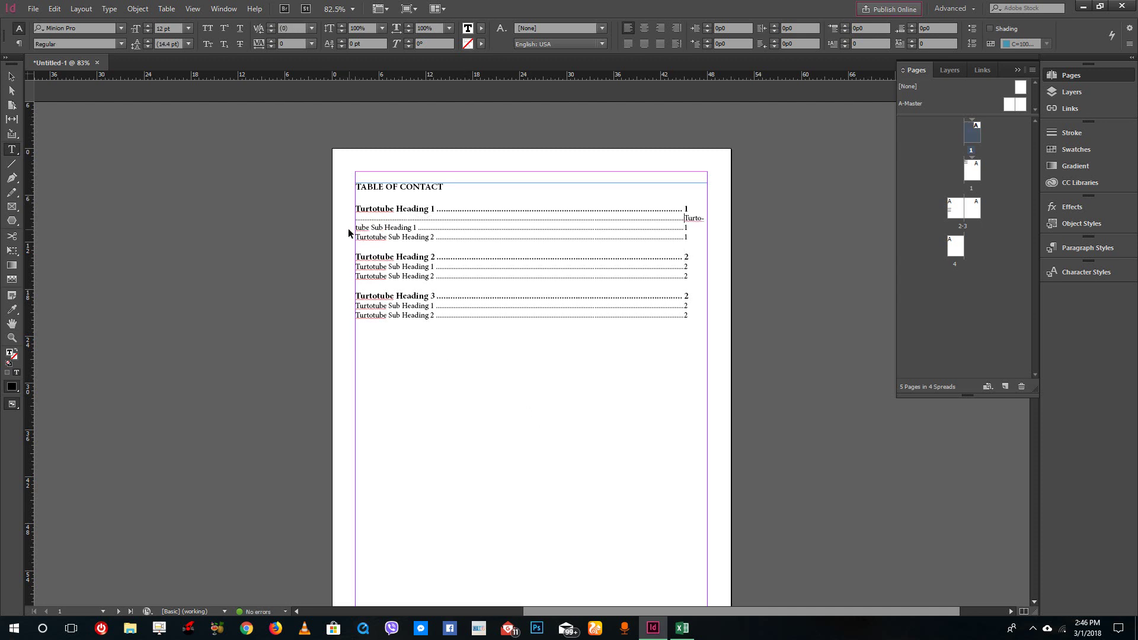